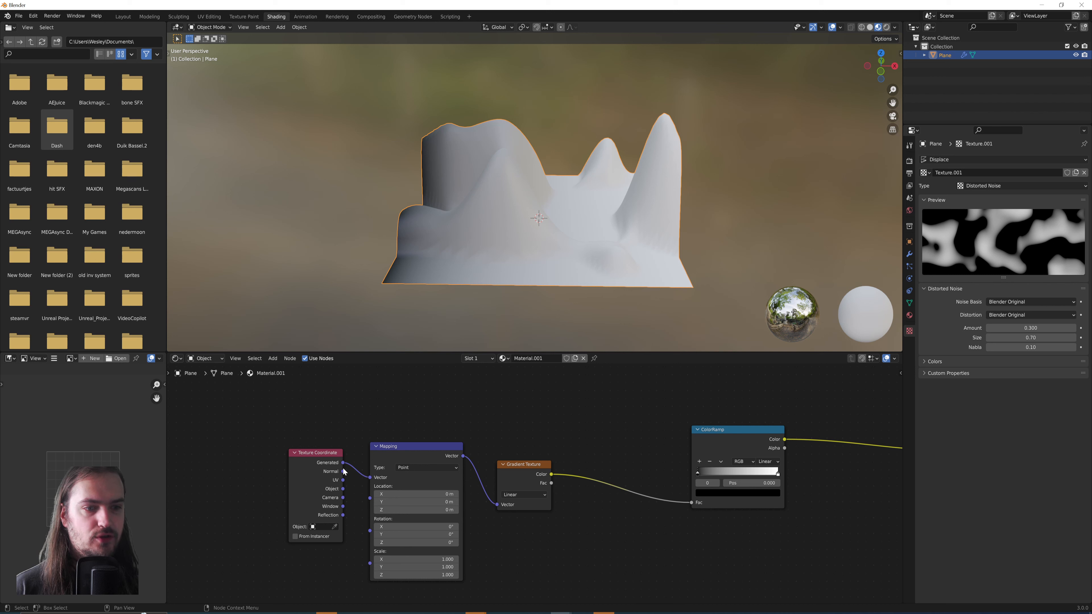
Feed the Object texture coordinates into the Mapping node and set its Y rotation to 90°
left_click_drag(343, 489, 370, 477)
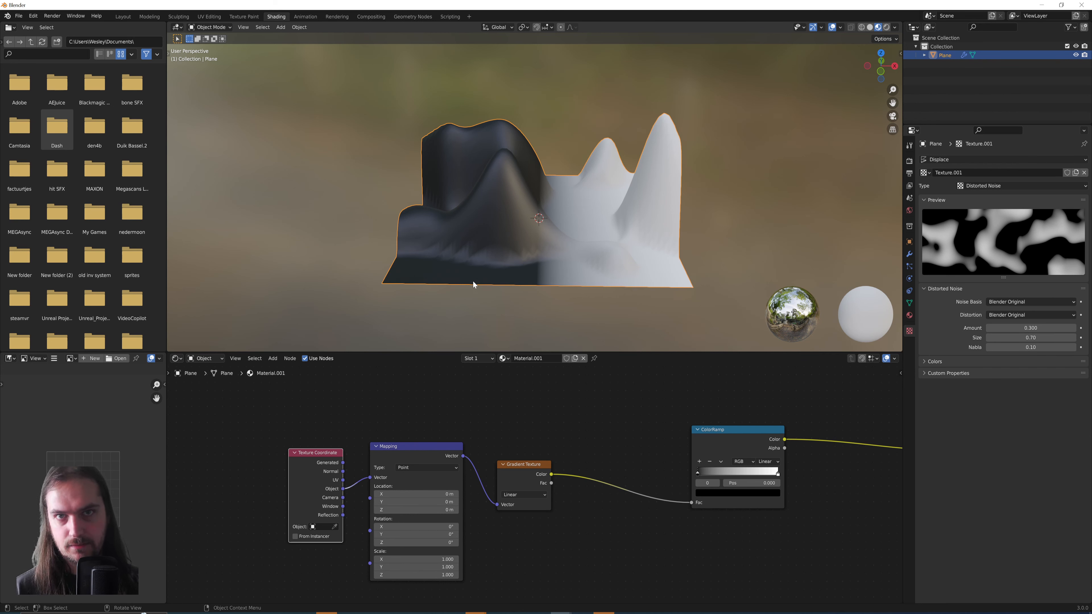
double_click(415, 534)
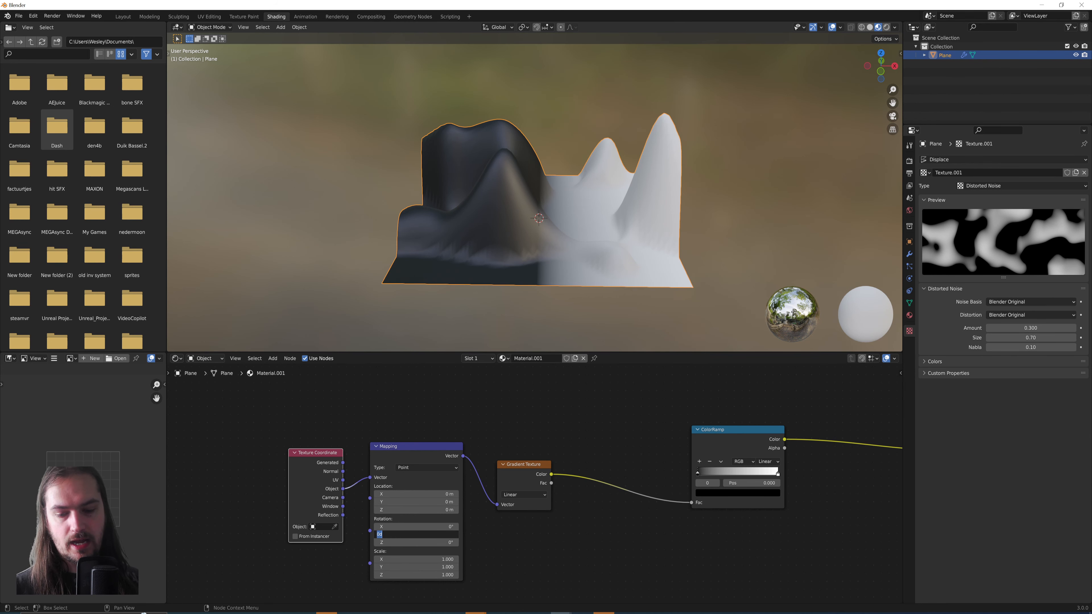
type("90")
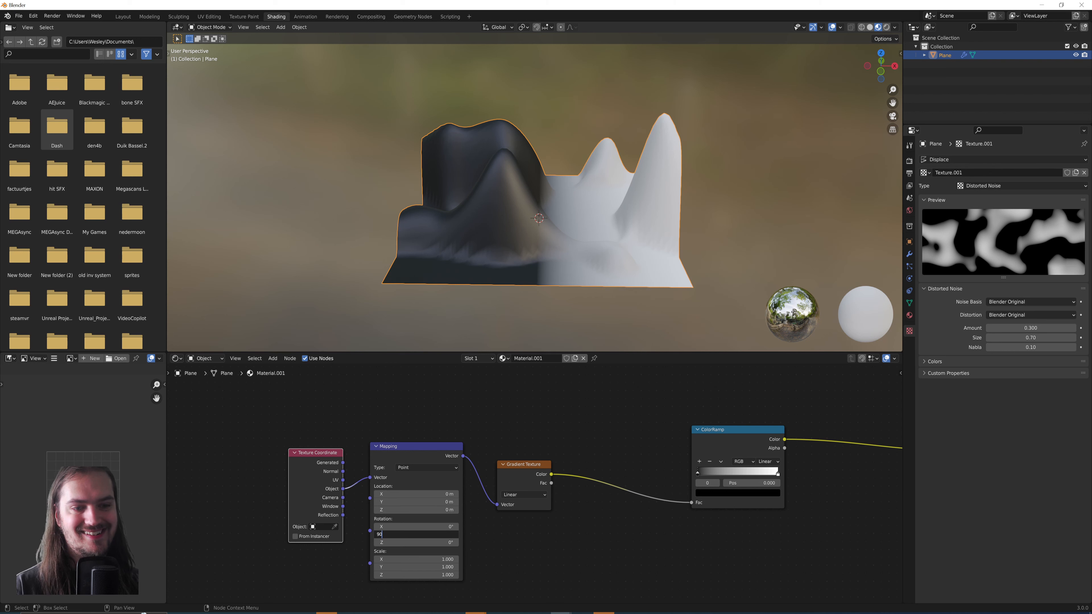
key("Return")
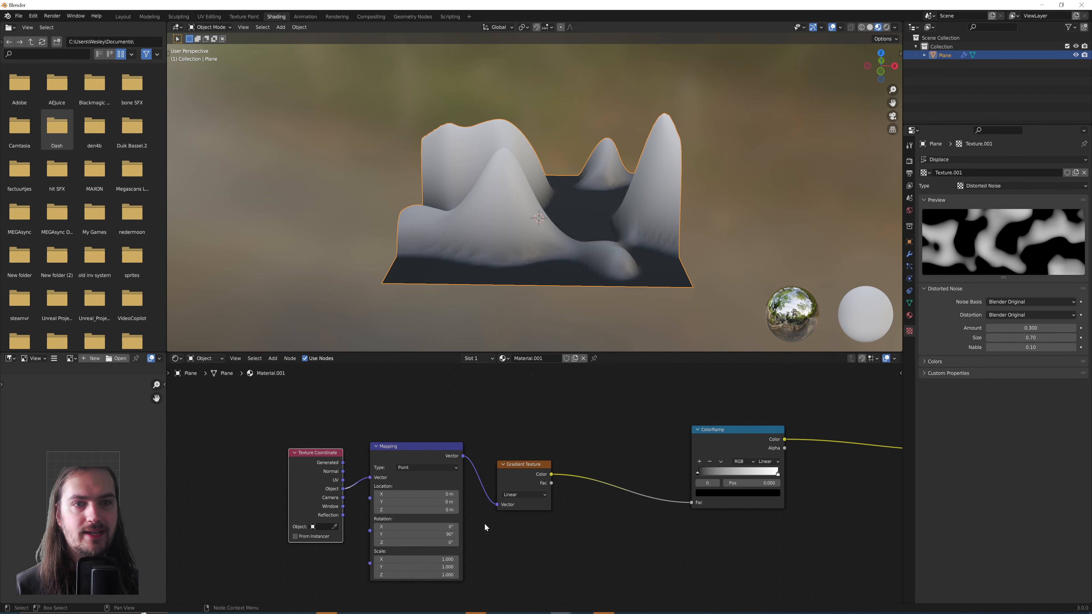
Tighten the ColorRamp by raising the black stop and setting the white stop to 0.712, and move the node closer to Gradient Texture
middle_click_drag(741, 477, 630, 473)
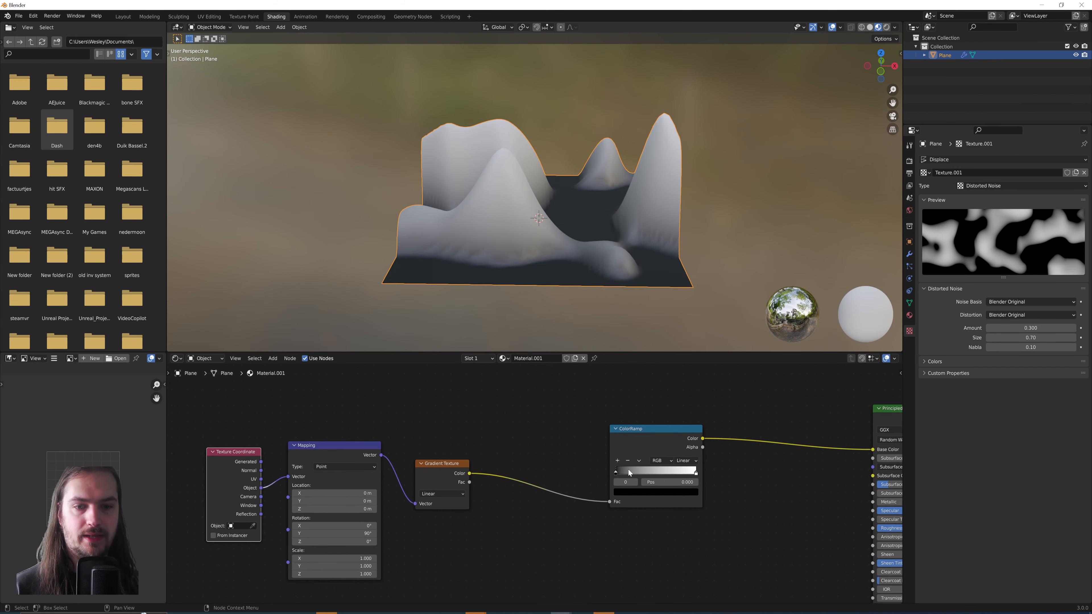
left_click_drag(617, 471, 673, 470)
left_click_drag(666, 433, 583, 433)
middle_click_drag(677, 486, 576, 497)
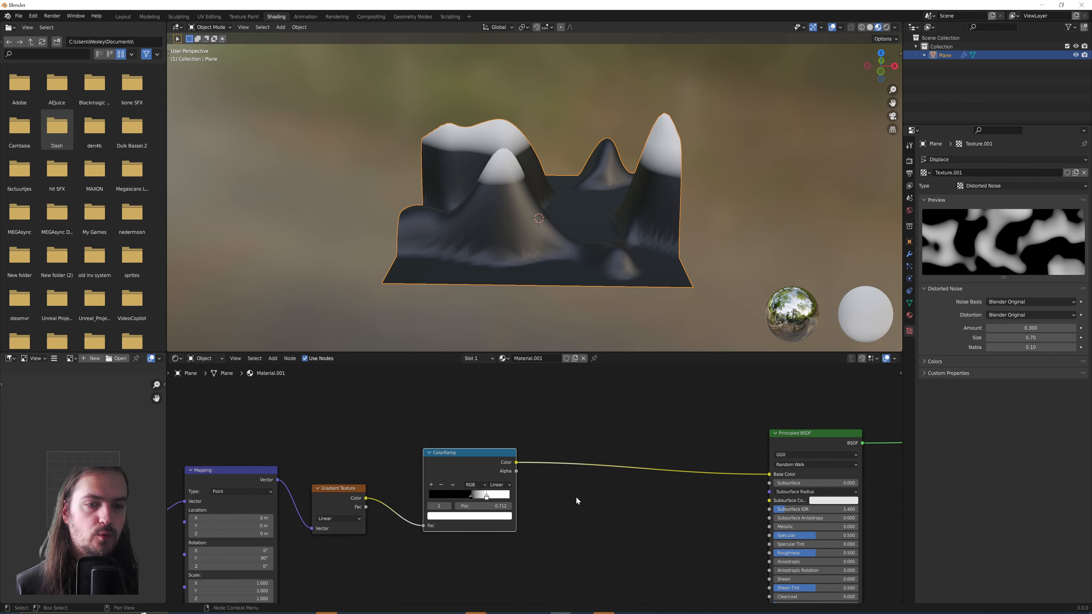
Add two RGB nodes after the ColorRamp, one set to white and the other to green
key("shift+a")
left_click(568, 421)
type("rgb")
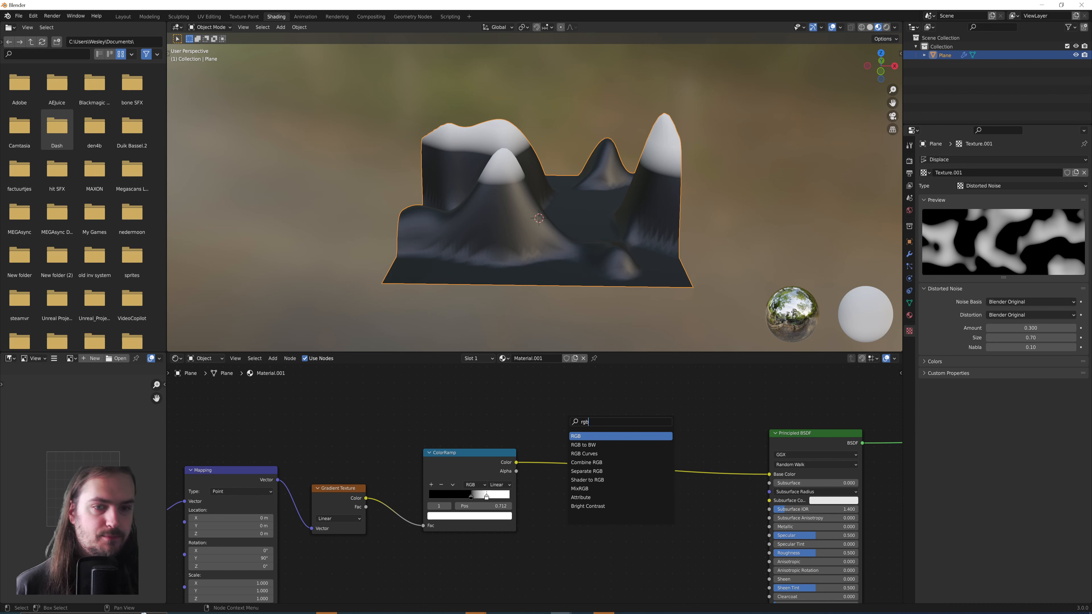
key("Return")
left_click(539, 373)
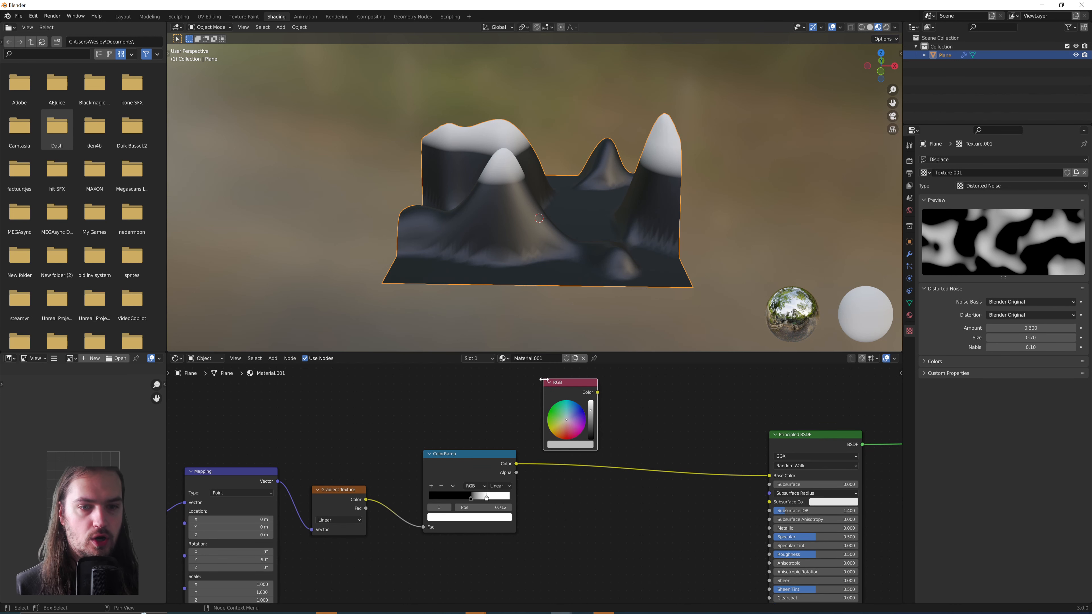
key("ctrl+c")
key("ctrl+v")
left_click_drag(591, 410, 590, 401)
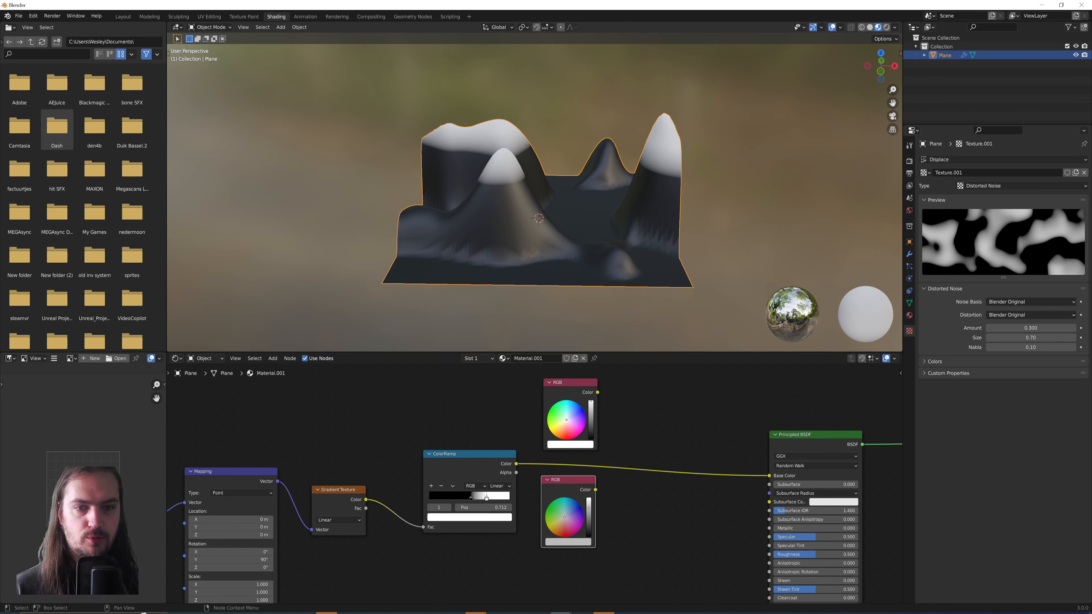
mouse_move(571, 534)
left_mouse_down()
mouse_move(556, 511)
mouse_move(589, 511)
left_mouse_up()
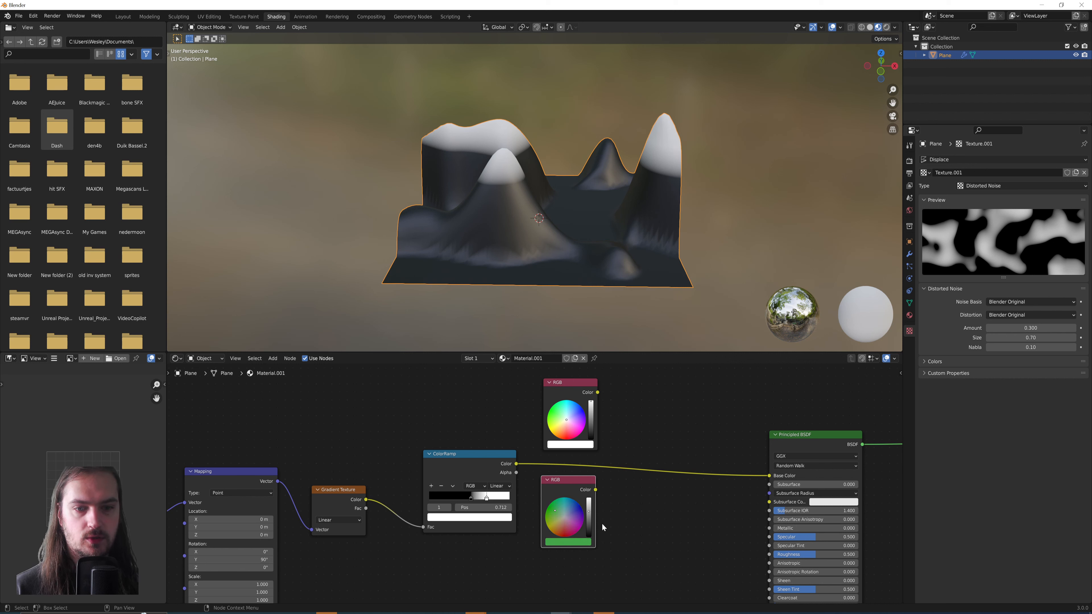
Add a MixRGB node feeding Base Color, with the ColorRamp as Fac, green as Color1 and white as Color2
key("shift+a")
left_click(624, 501)
type("mixr")
key("Return")
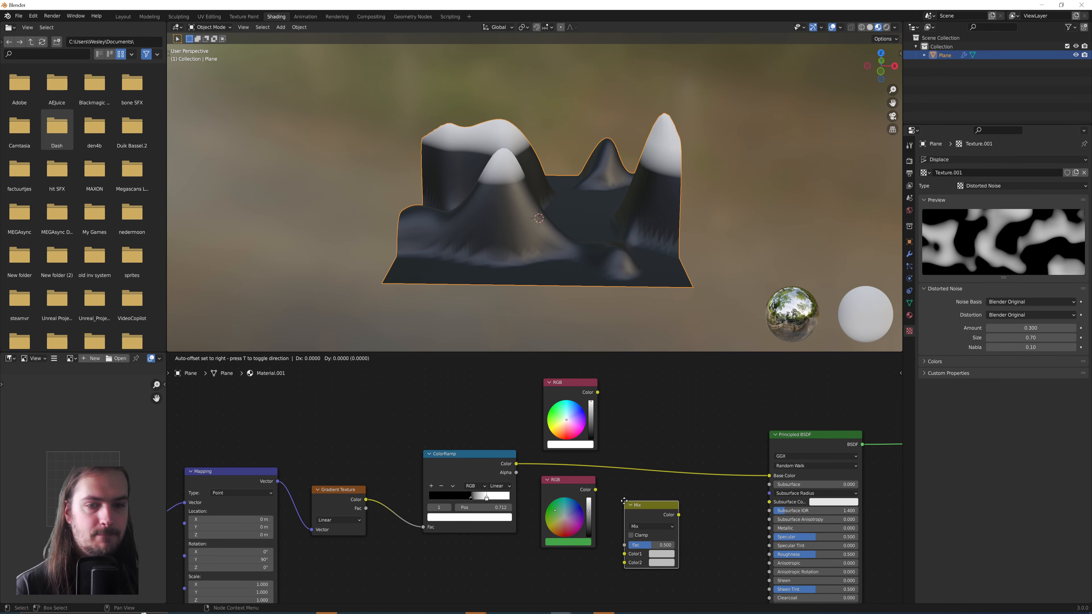
left_click(629, 387)
left_click_drag(597, 392, 630, 448)
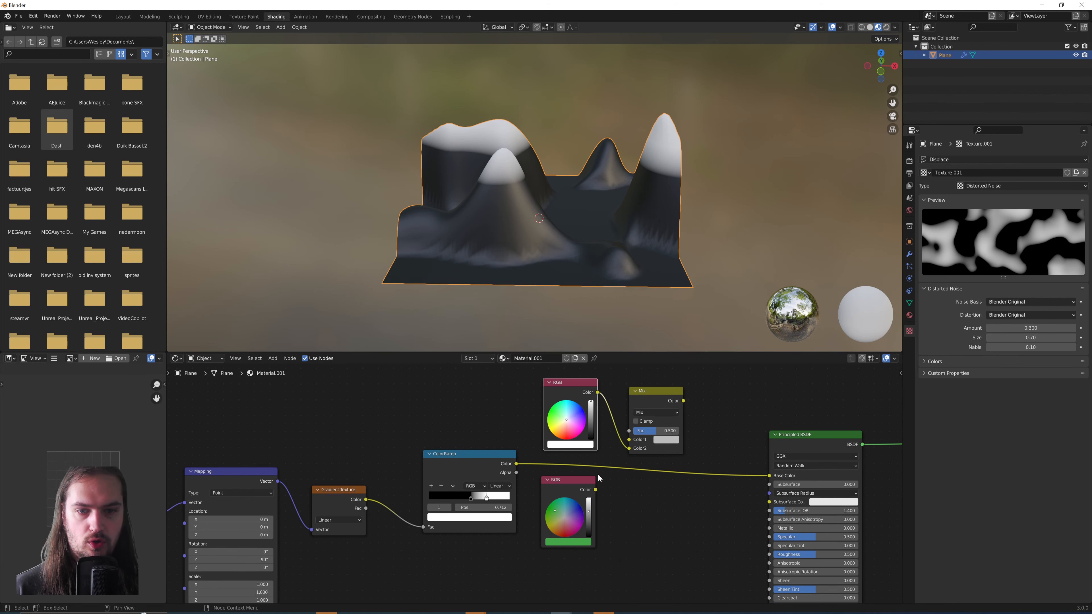
left_click_drag(596, 490, 627, 442)
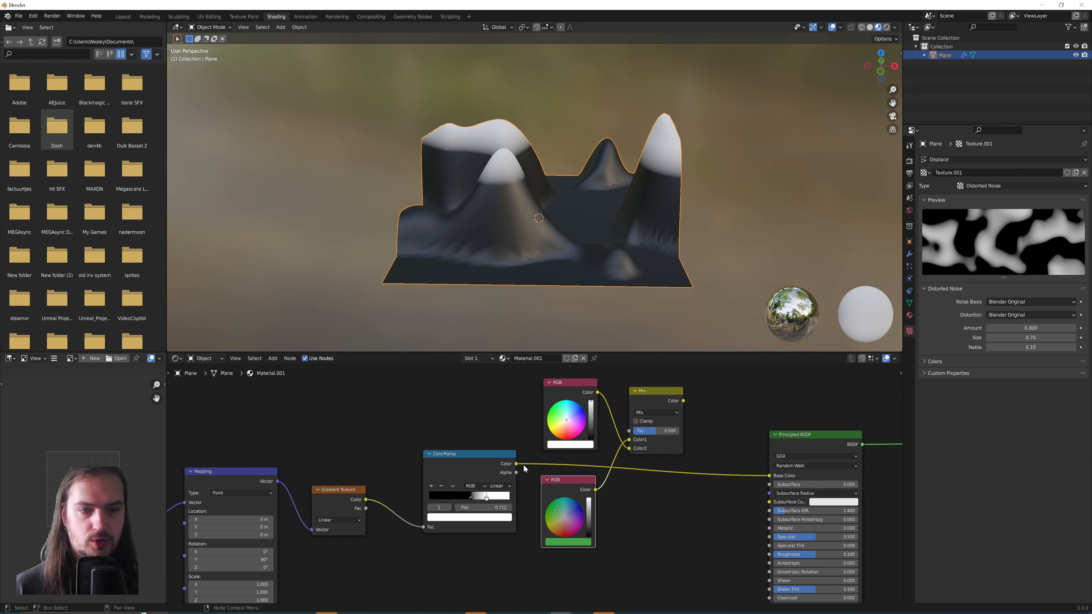
left_click_drag(517, 464, 629, 431)
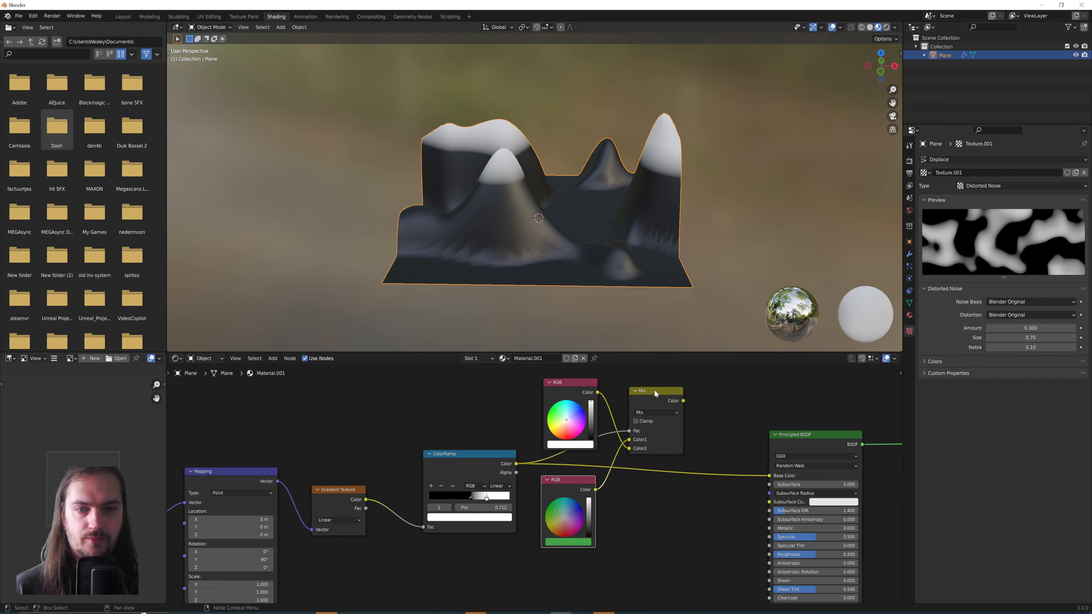
left_click_drag(654, 389, 769, 476)
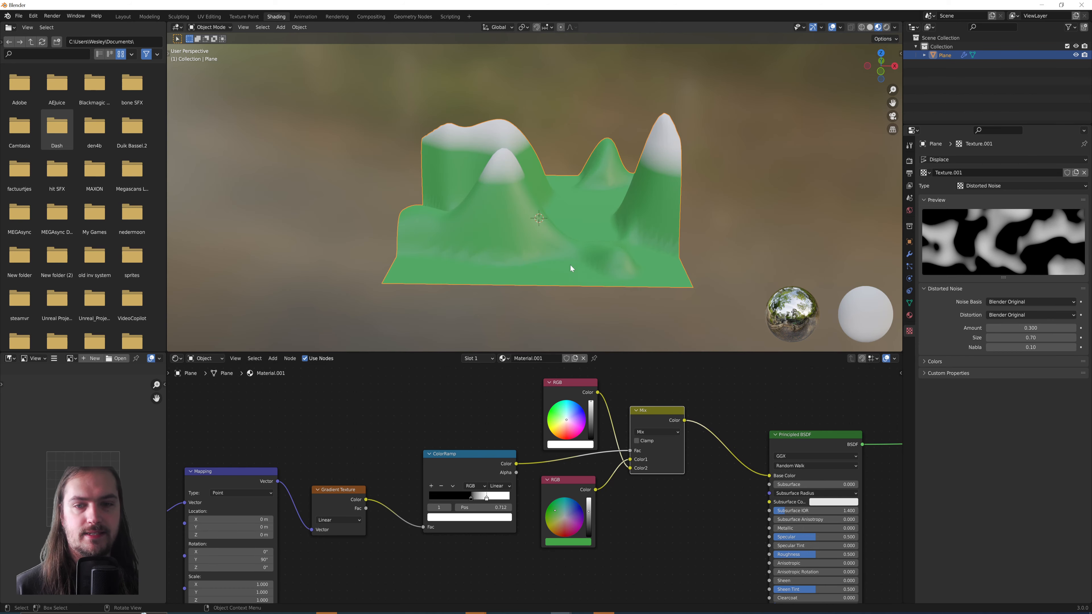
Shift the RGB and Mix nodes with the ColorRamp closer to Gradient Texture to free space before Principled BSDF
middle_click_drag(570, 265, 659, 210)
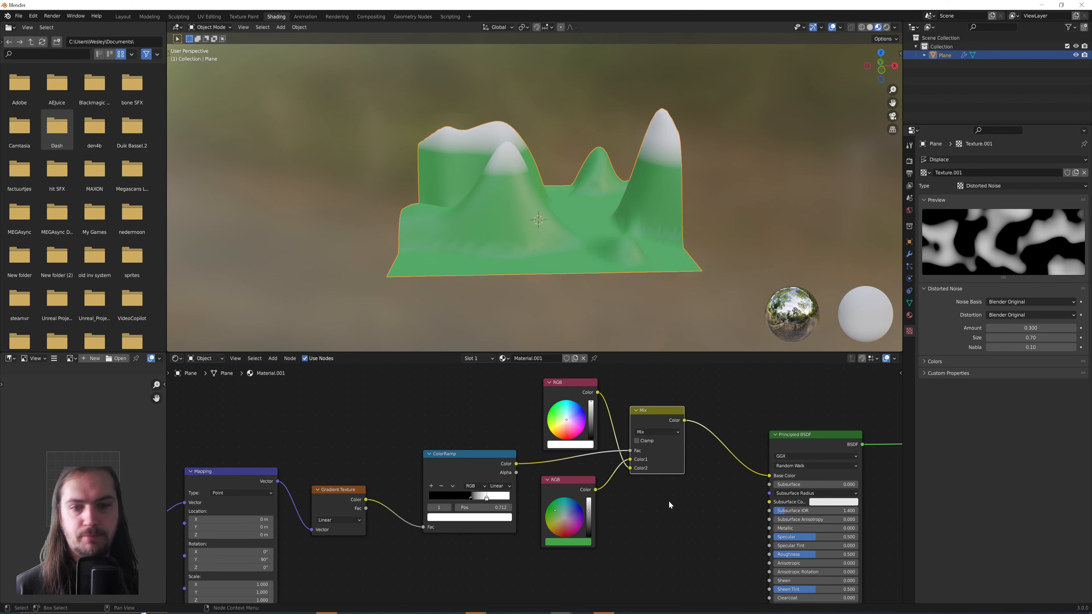
middle_click_drag(631, 565, 678, 508)
scroll(677, 501, "down", 1)
left_click_drag(695, 522, 436, 359)
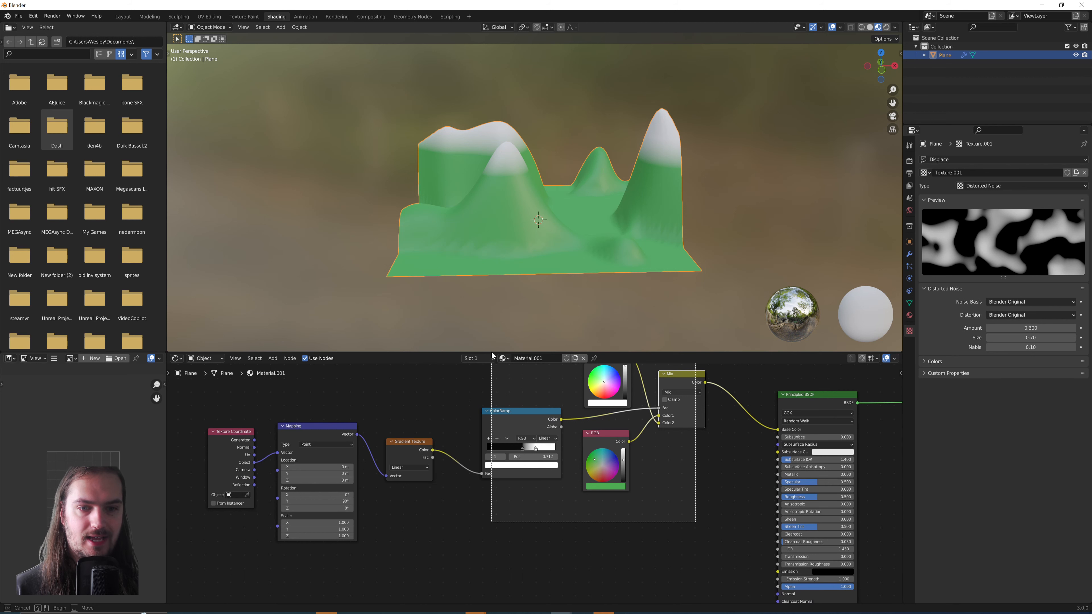
left_click_drag(537, 411, 503, 410)
Duplicate the green RGB and Mix nodes, connect the first Mix to the copy's Color2, and insert the copy before Base Color
left_click_drag(666, 508, 572, 424)
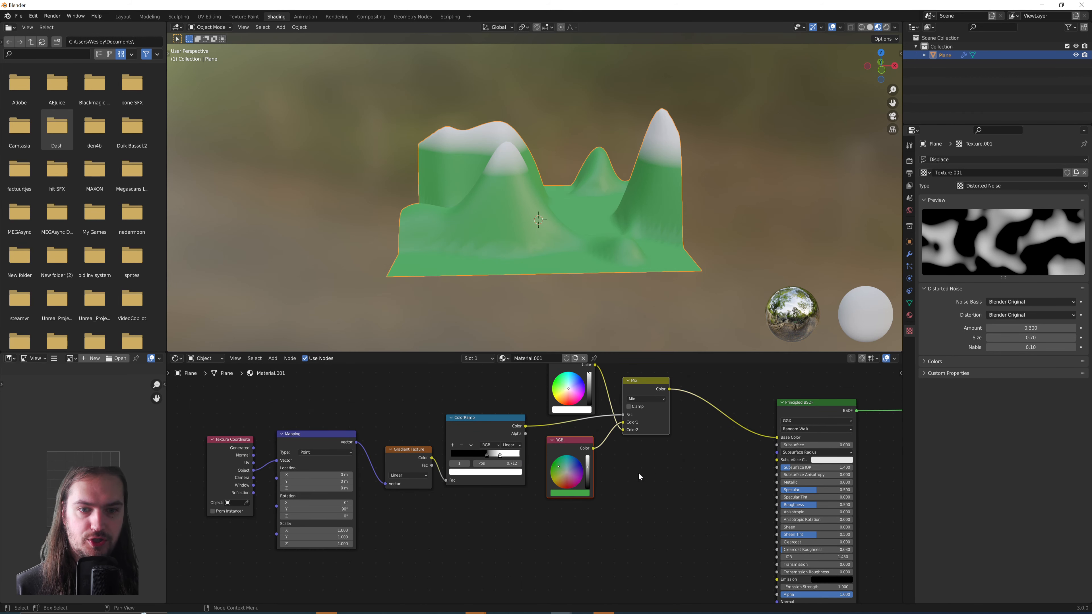
middle_click_drag(657, 477, 626, 472)
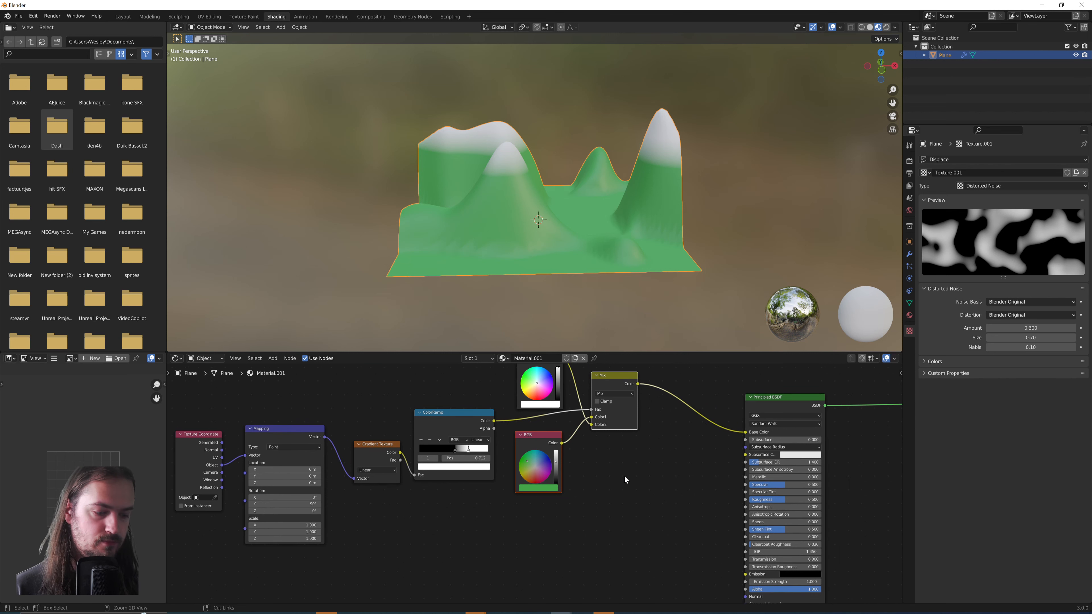
key("ctrl+v")
left_click_drag(620, 379, 682, 438)
left_click_drag(638, 384, 651, 482)
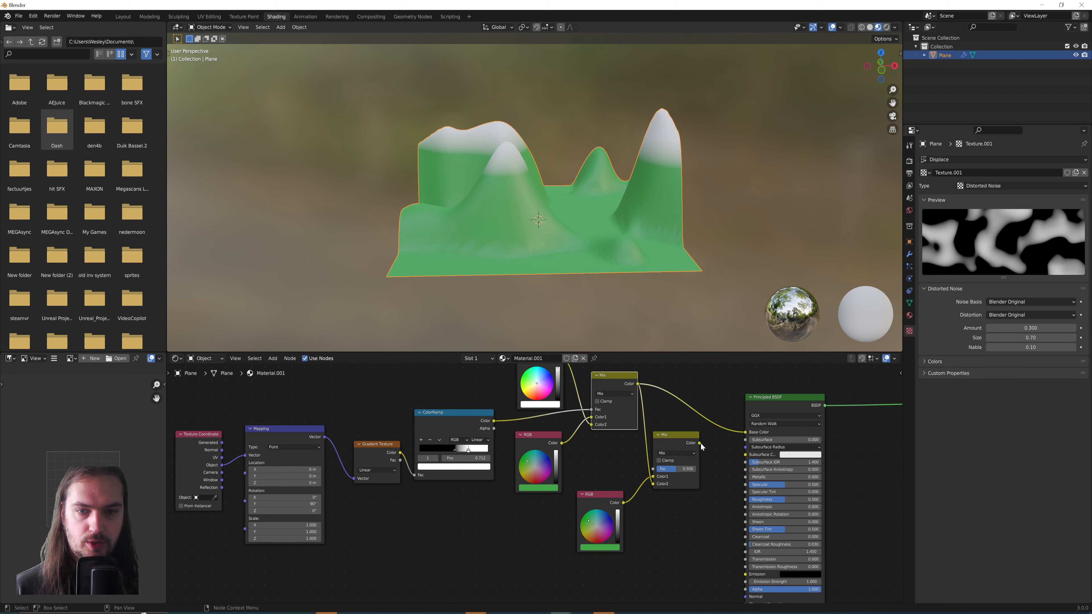
left_click_drag(700, 443, 701, 415)
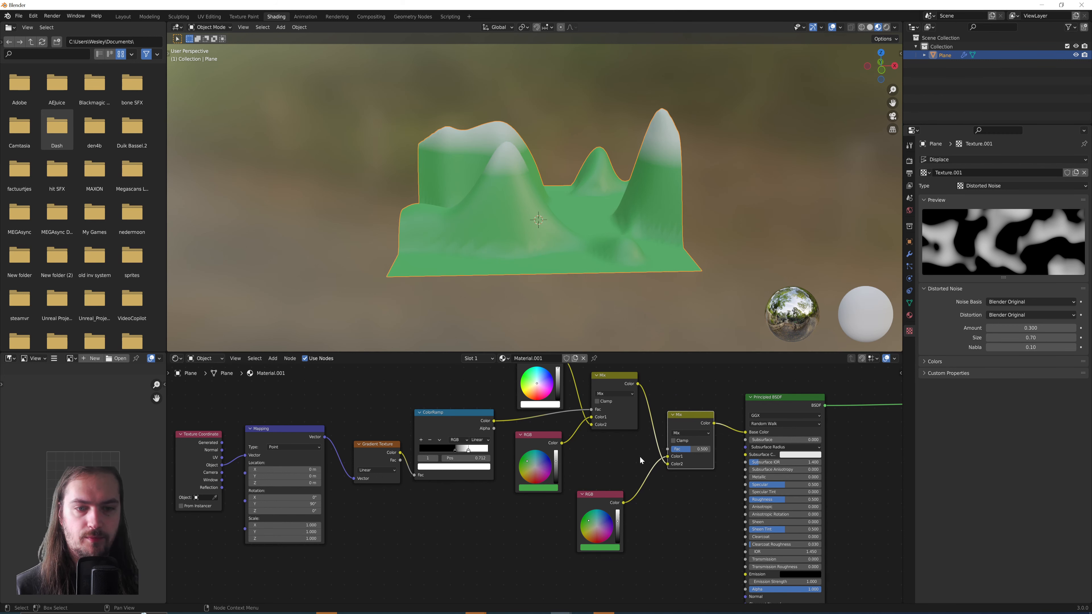
Duplicate the ColorRamp, feed it from the Gradient Texture, and connect its Color output to the second Mix node's Fac
key("ctrl+c")
left_click(462, 546)
key("ctrl+v")
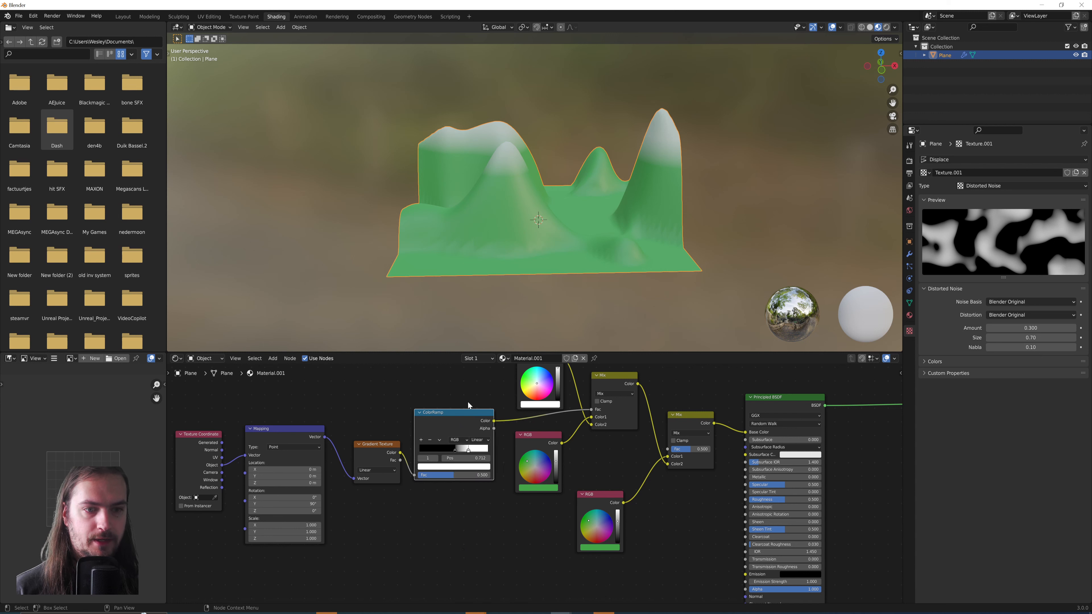
left_click_drag(465, 414, 474, 514)
left_click_drag(400, 453, 424, 576)
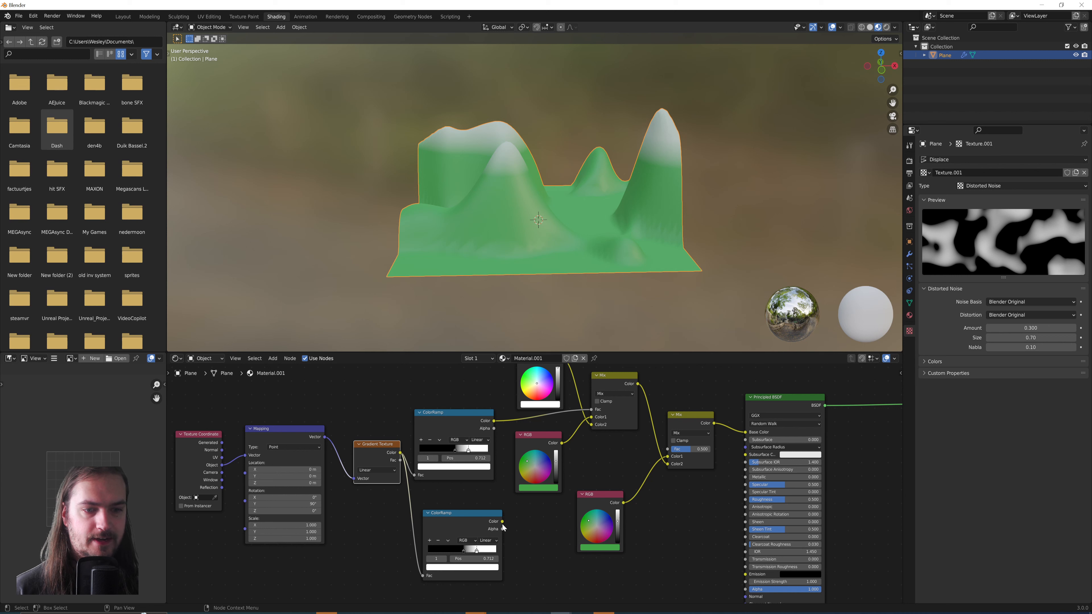
left_click_drag(503, 523, 673, 450)
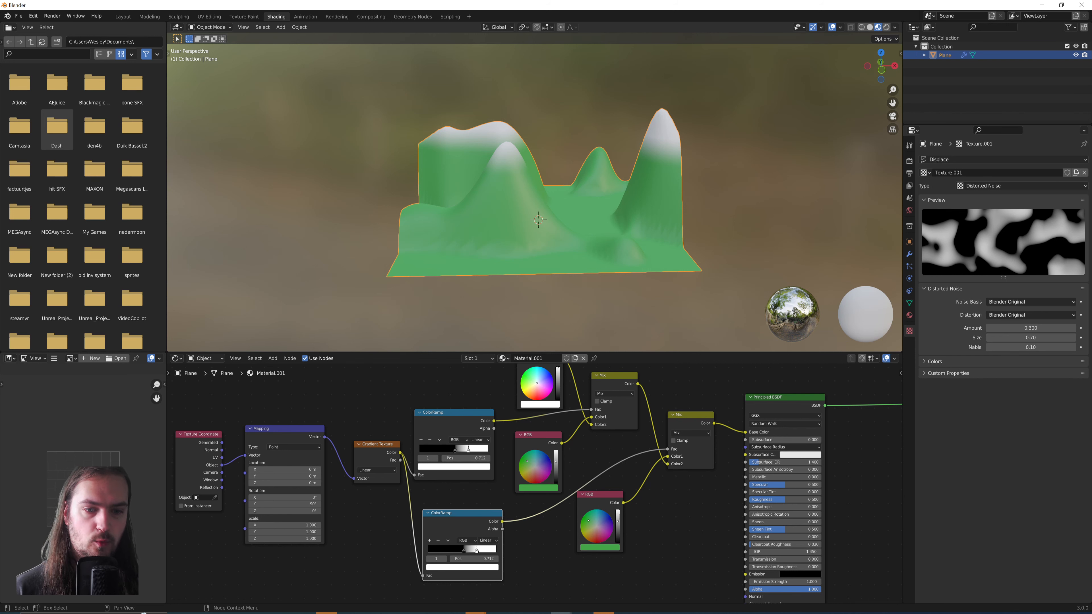
Change the duplicated RGB node's color to dark brown and lower the second ColorRamp's stops, with the white stop at 0.388
left_click_drag(589, 521, 595, 535)
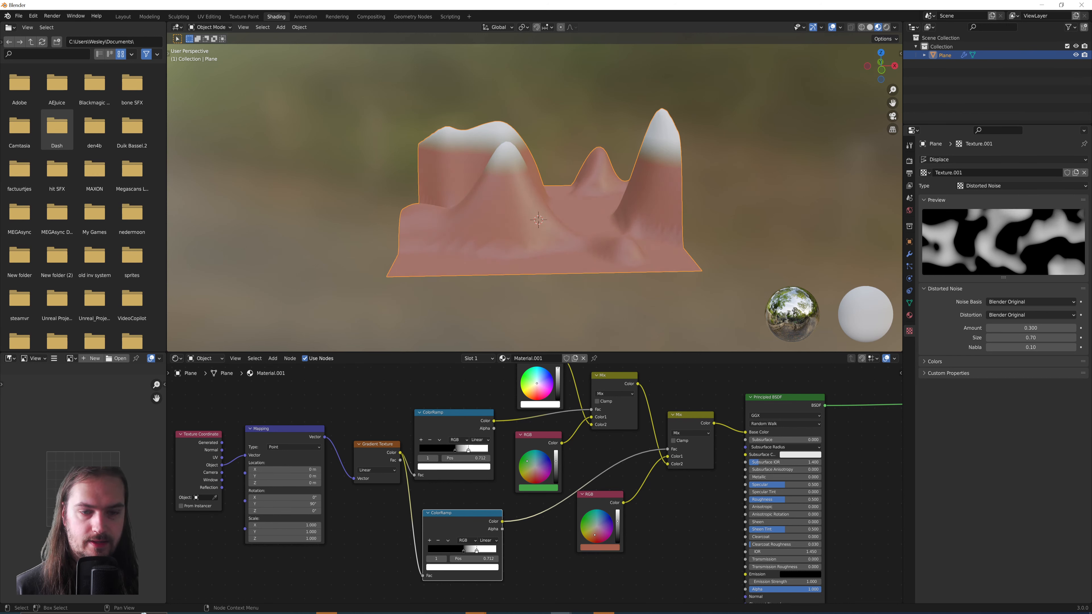
left_click_drag(618, 524, 618, 529)
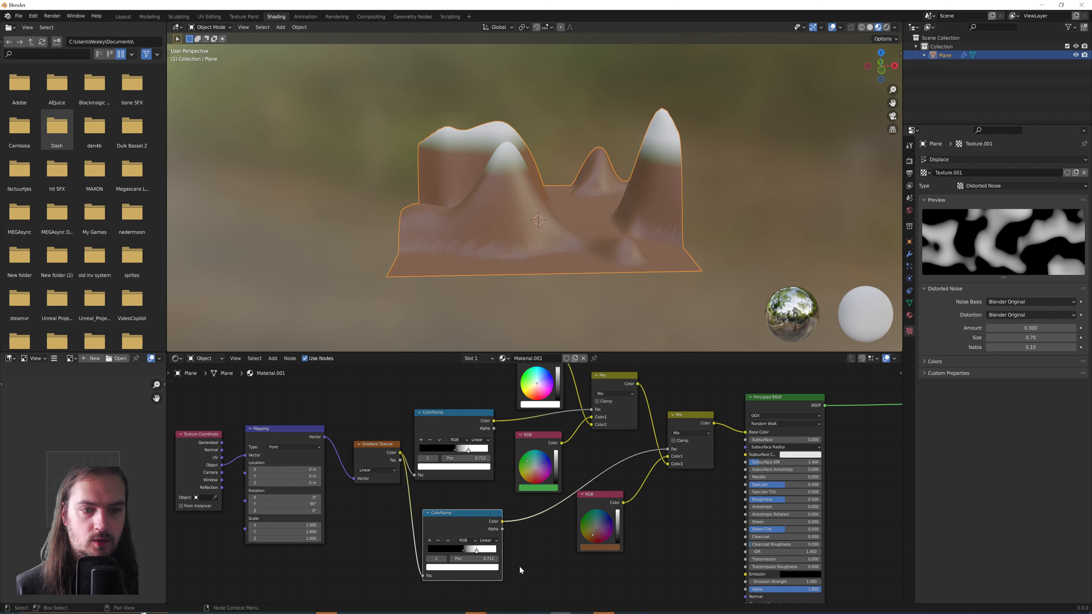
mouse_move(462, 555)
left_mouse_down()
mouse_move(436, 555)
mouse_move(463, 552)
mouse_move(455, 553)
left_mouse_up()
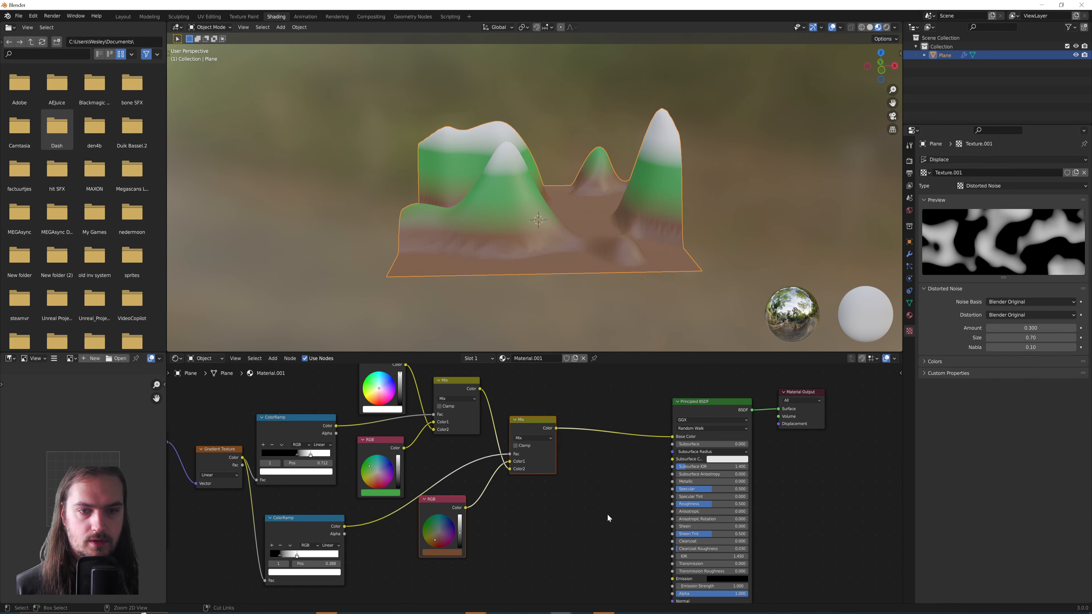
Add a blue water layer by duplicating the brown RGB, its Mix and its ColorRamp and wiring them in before Base Color
key("shift+d")
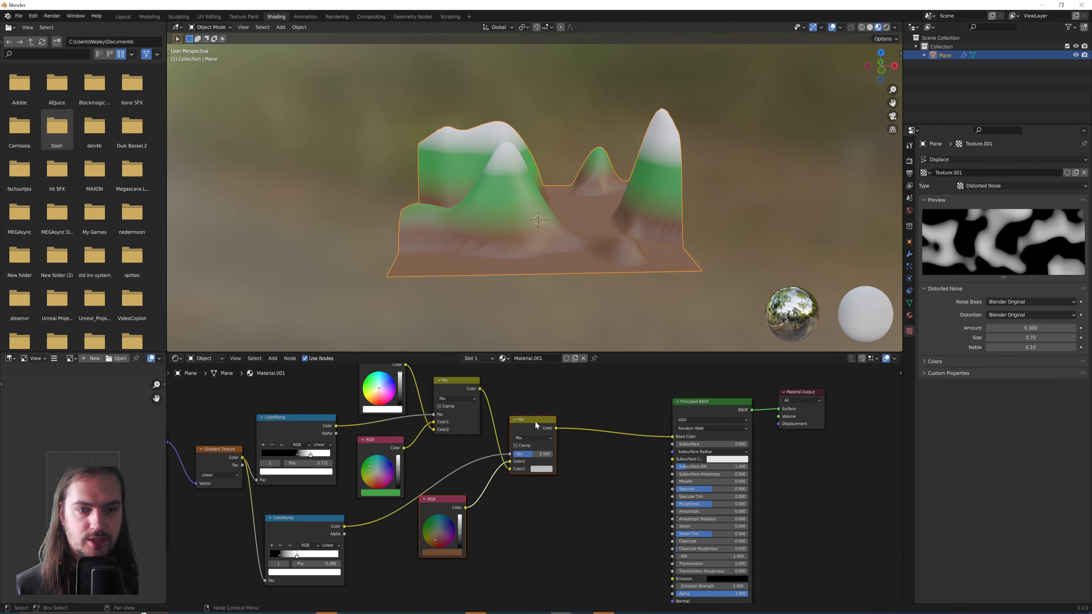
left_click(626, 462)
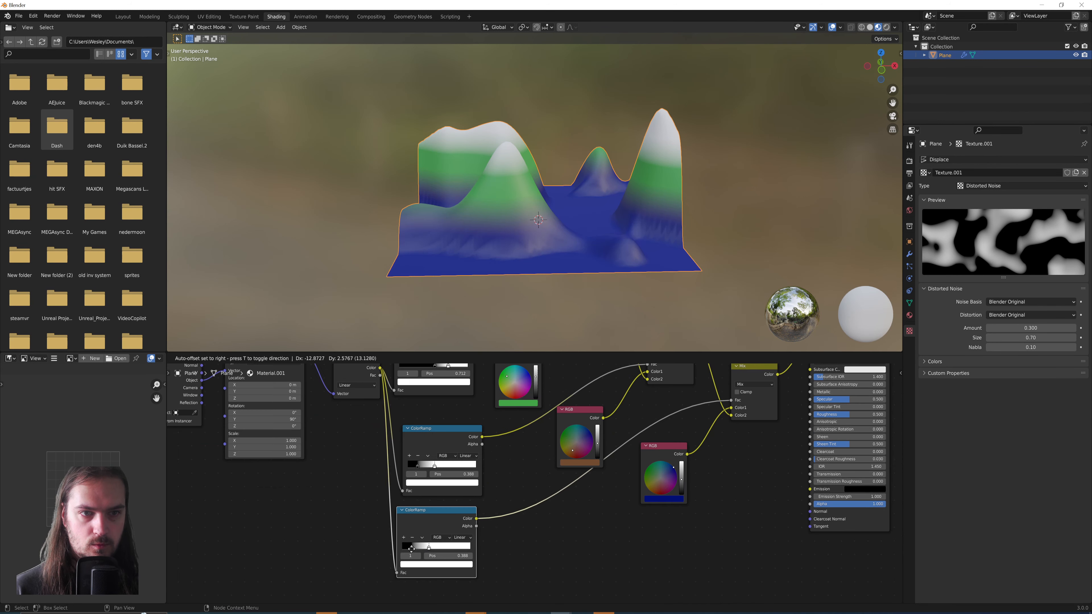
key("shift+d")
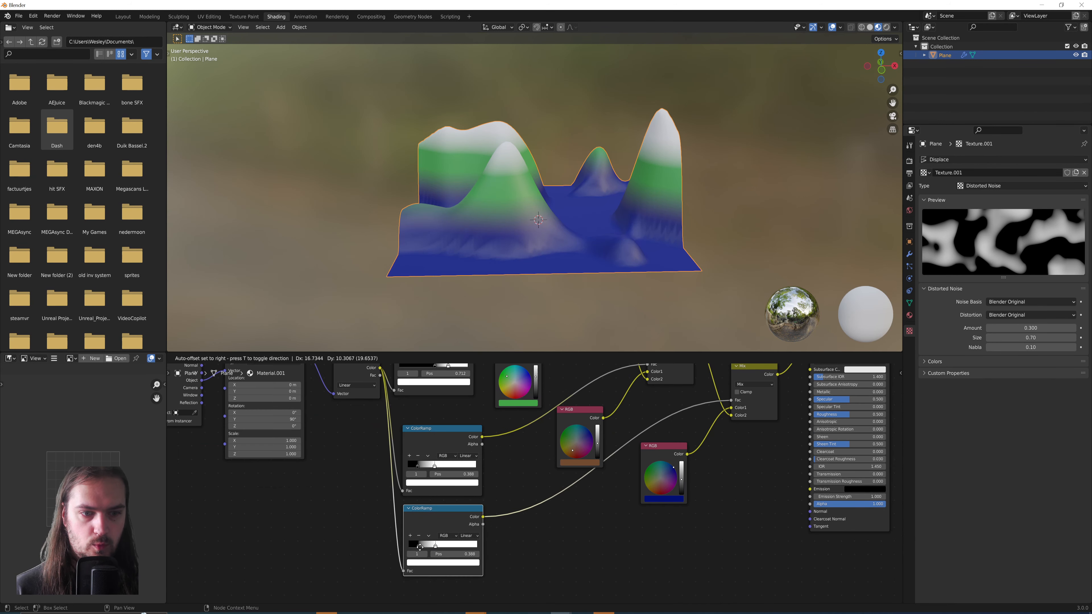
Set the lowest ColorRamp's black stop to 0.000 and its white stop to 0.021 for a sharp water line
left_click(420, 550)
left_click_drag(419, 549, 409, 551)
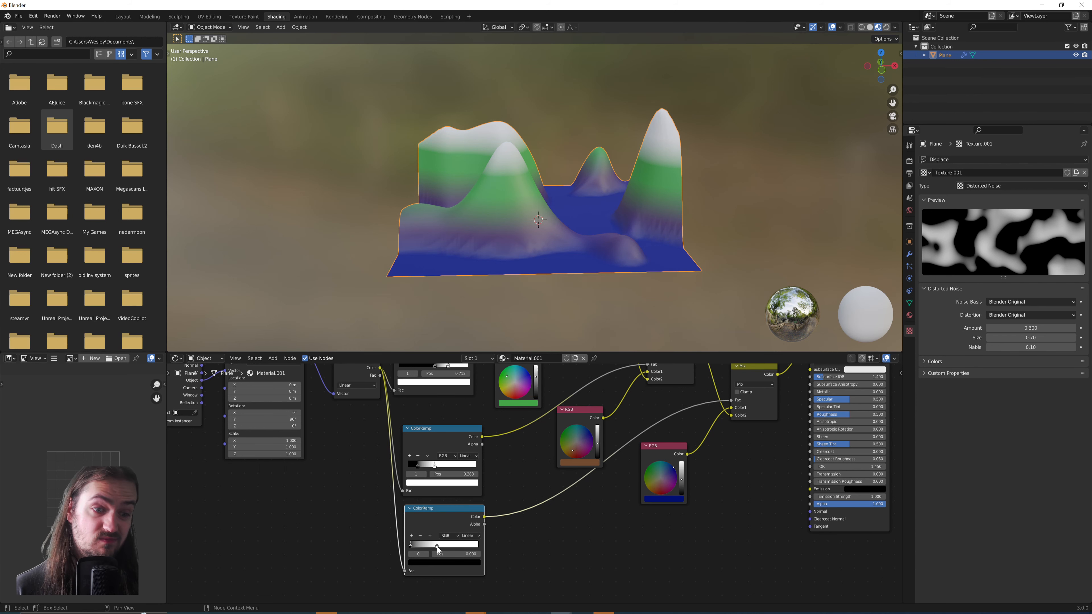
left_click_drag(431, 547, 412, 548)
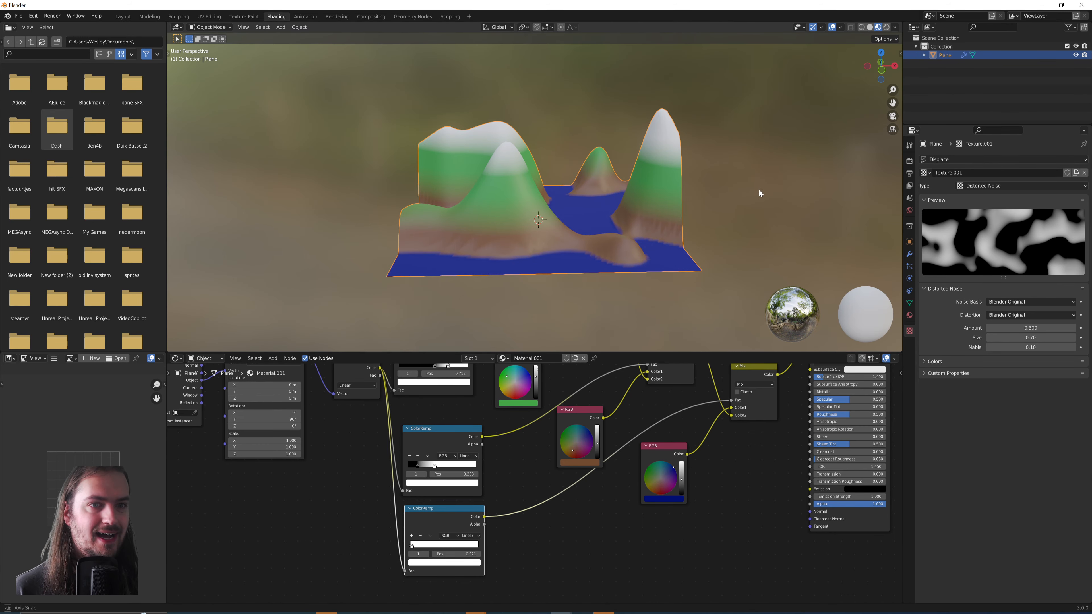
Inspect the height-based color bands on the terrain from several angles and in the front orthographic view
mouse_move(759, 189)
middle_mouse_down()
mouse_move(617, 214)
mouse_move(776, 190)
middle_mouse_up()
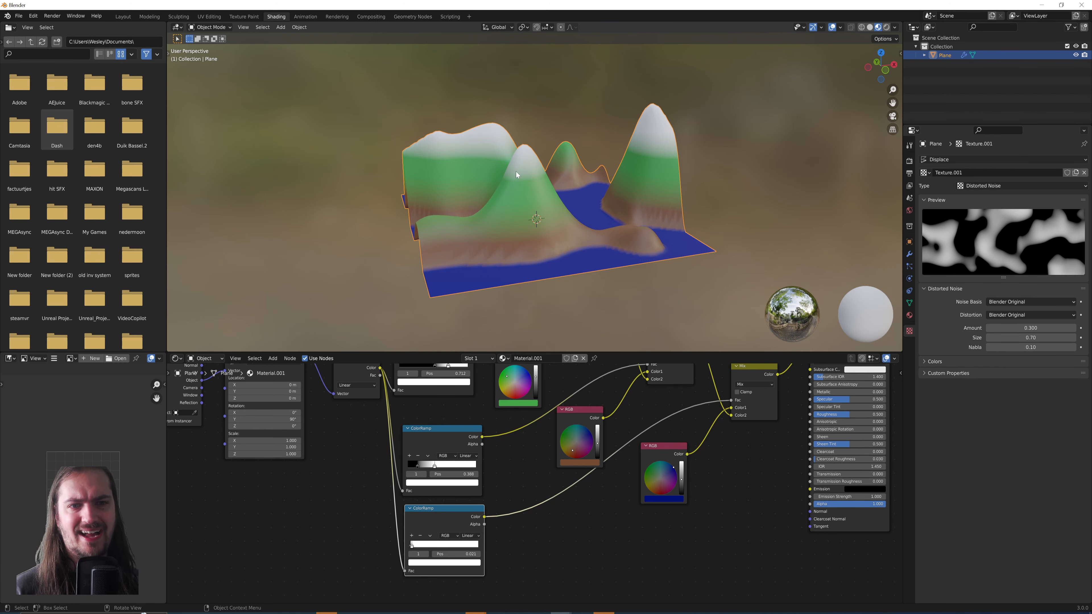
middle_click_drag(652, 155, 638, 156)
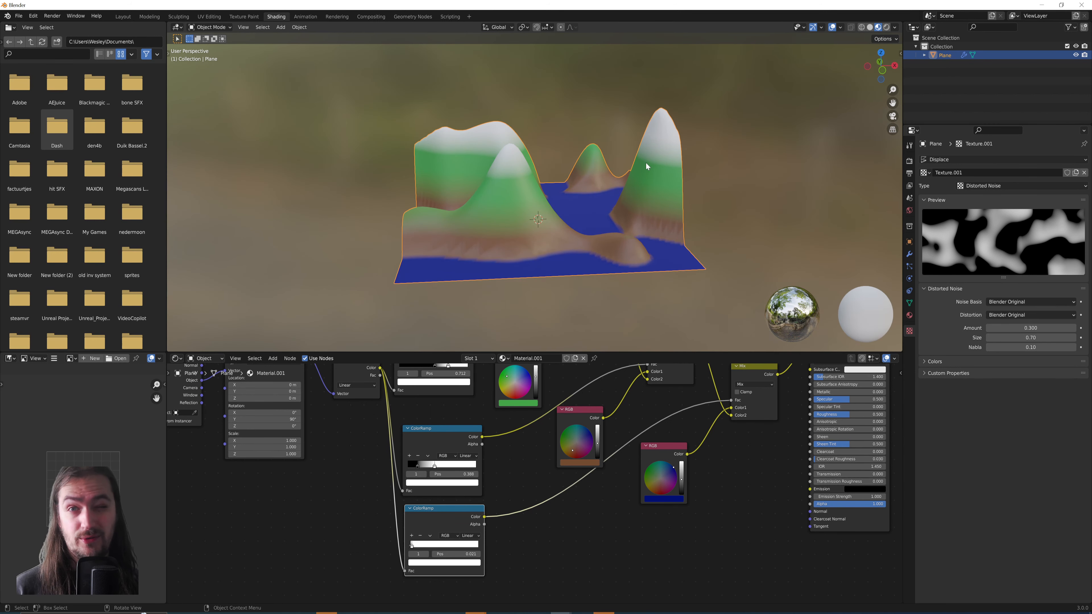
key("KP_1")
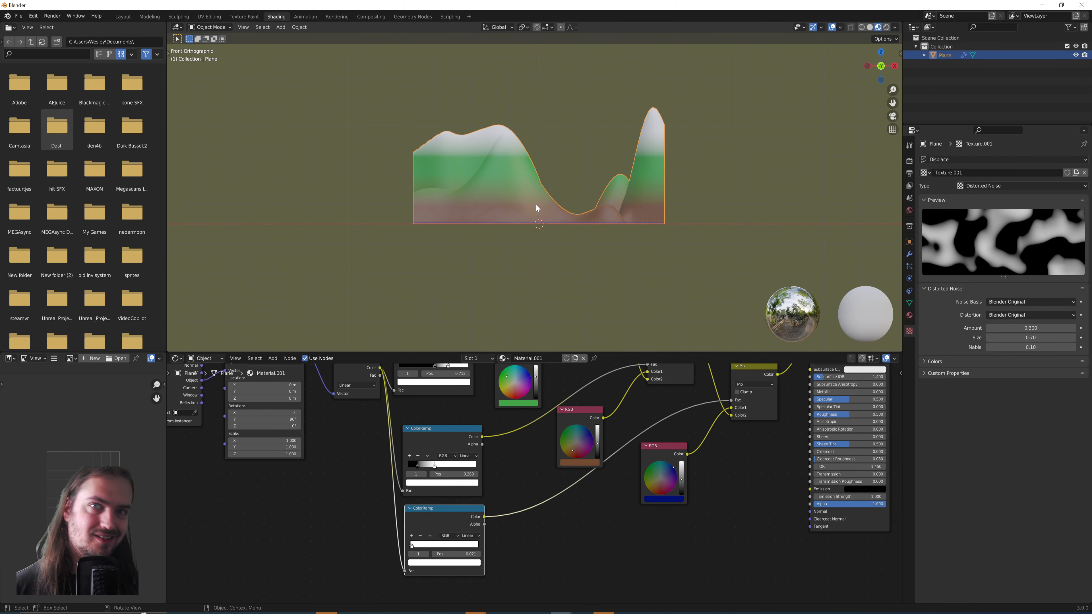
Spread the shader nodes apart, leaving a wide gap between the Gradient Texture and the three ColorRamp nodes
key("Home")
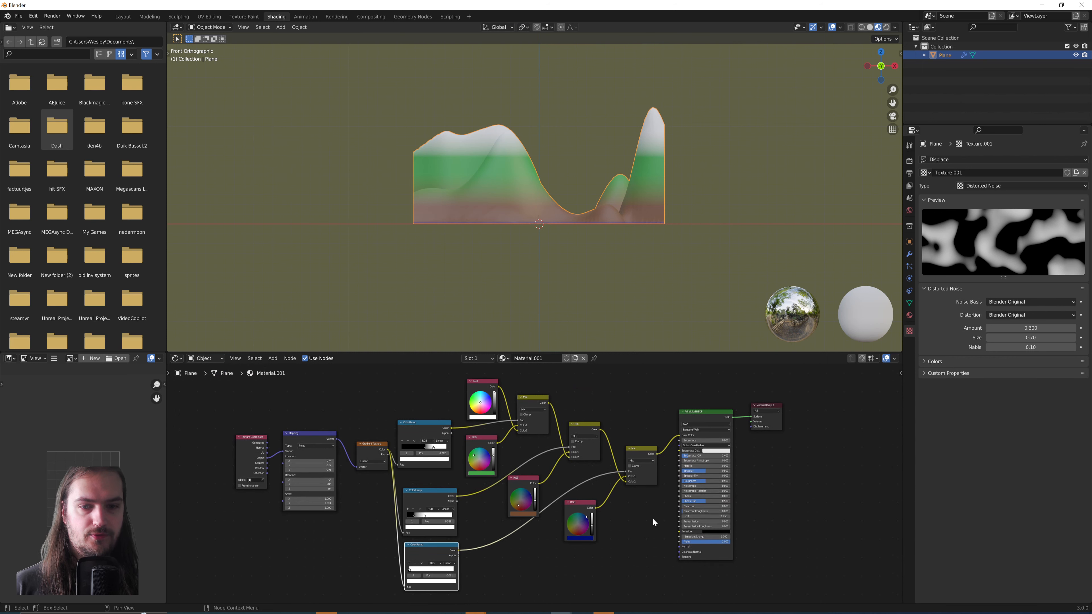
left_click_drag(704, 411, 792, 412)
left_click_drag(651, 566, 581, 477)
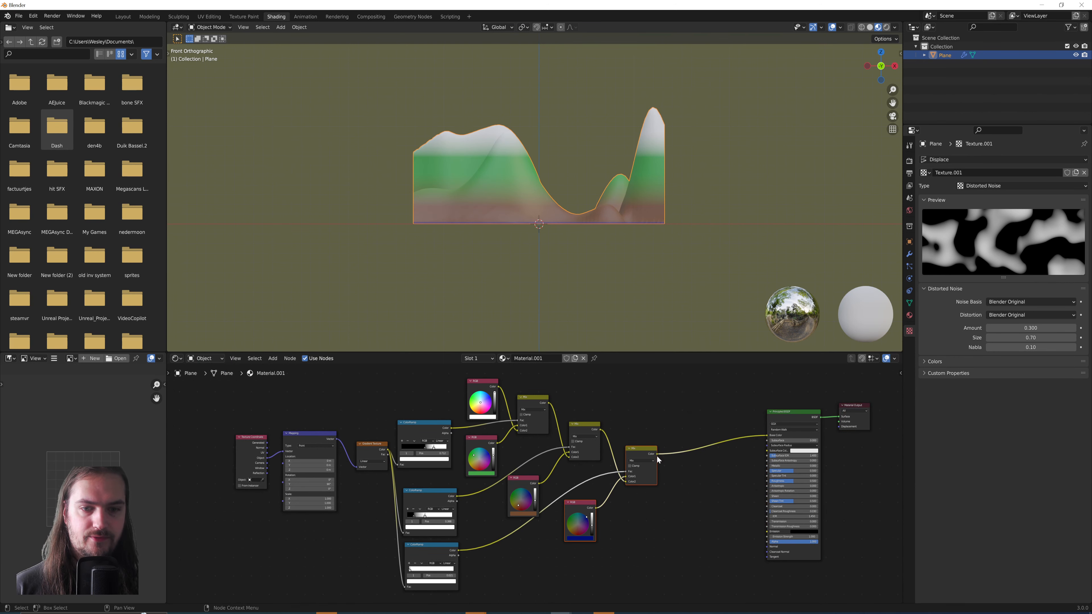
left_click_drag(655, 451, 735, 452)
left_click_drag(592, 491, 661, 409)
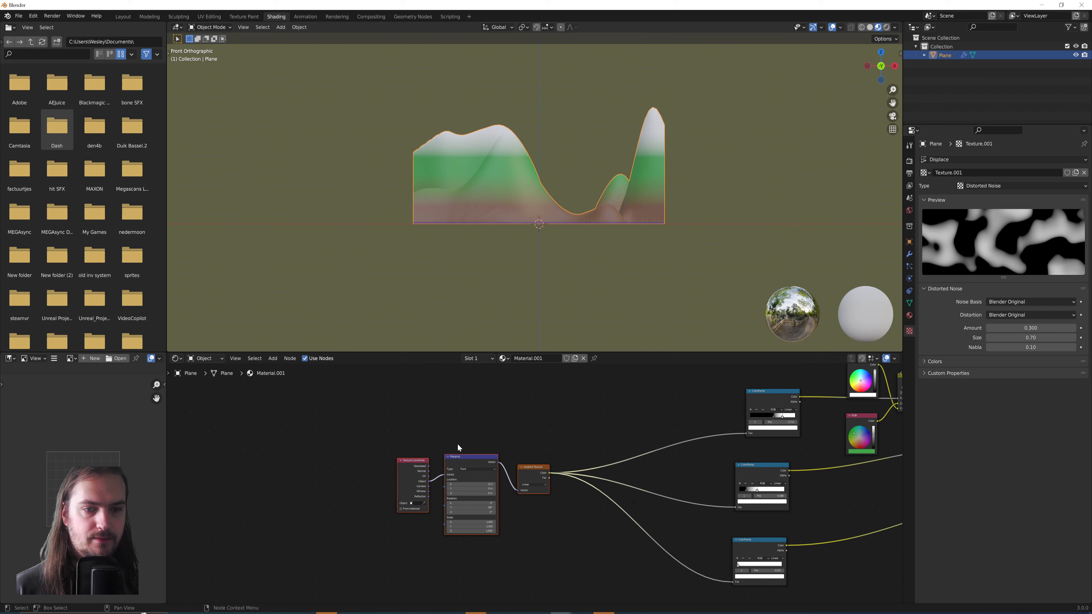
left_click_drag(531, 467, 455, 464)
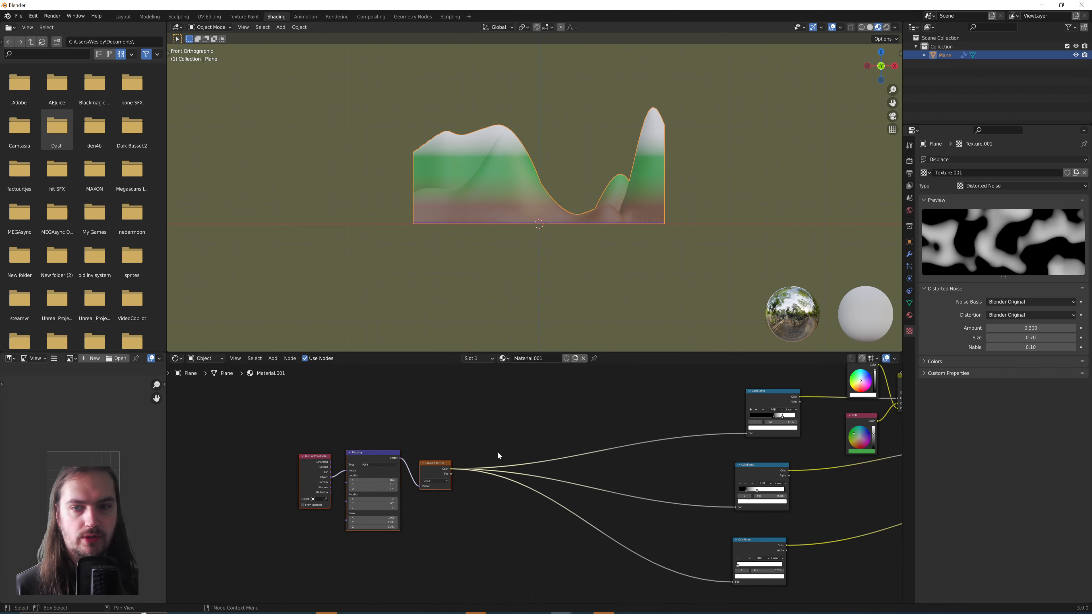
Add a Noise Texture node in the gap above the Gradient Texture
middle_click_drag(498, 455, 451, 455)
left_click(459, 434)
key("shift+a")
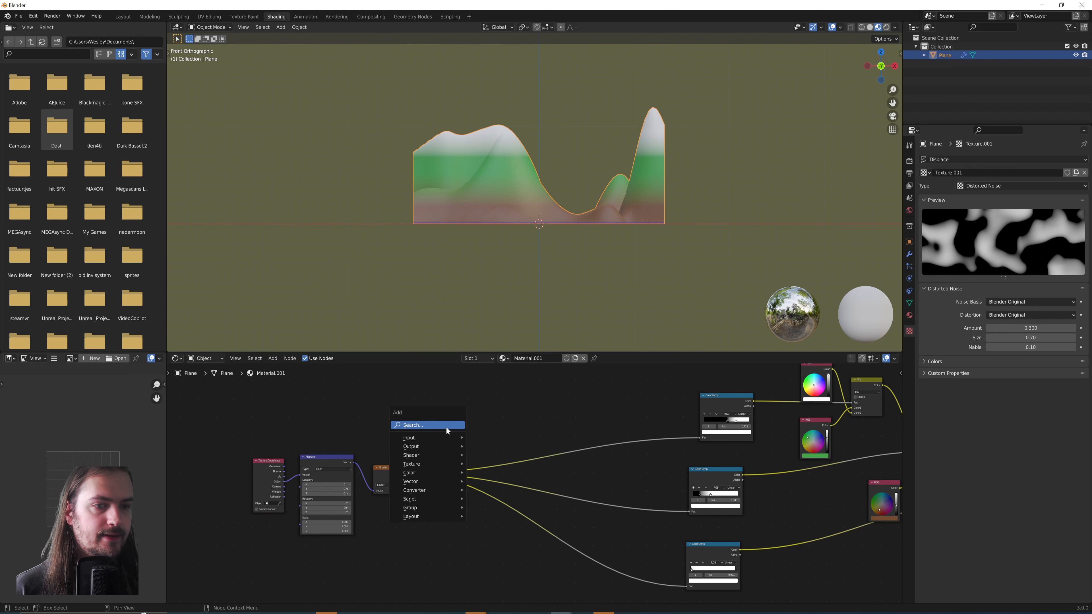
left_click(447, 426)
type("noise")
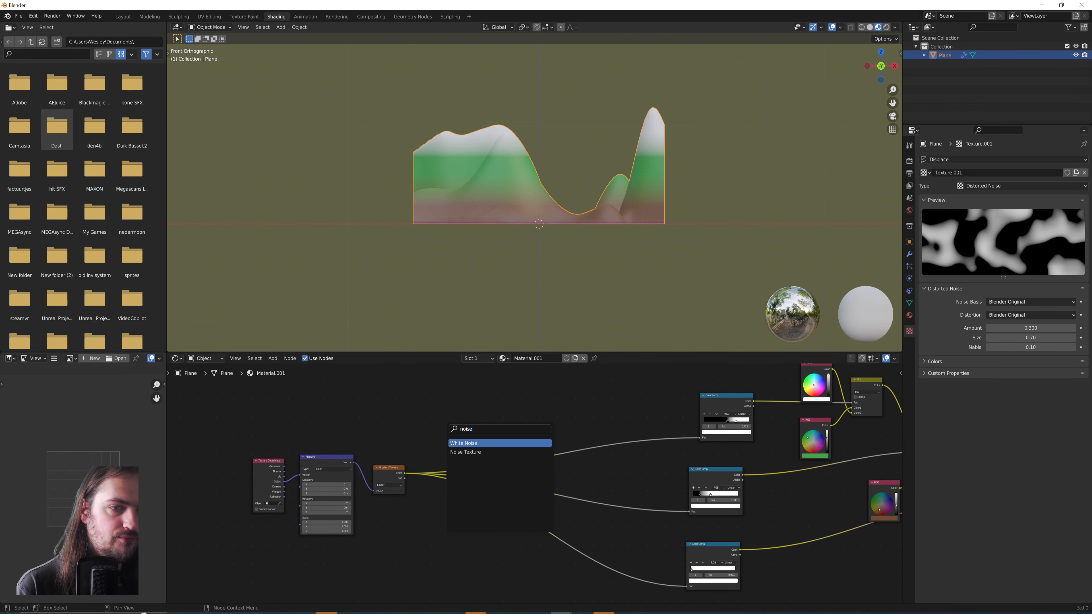
key("Return")
left_click(433, 402)
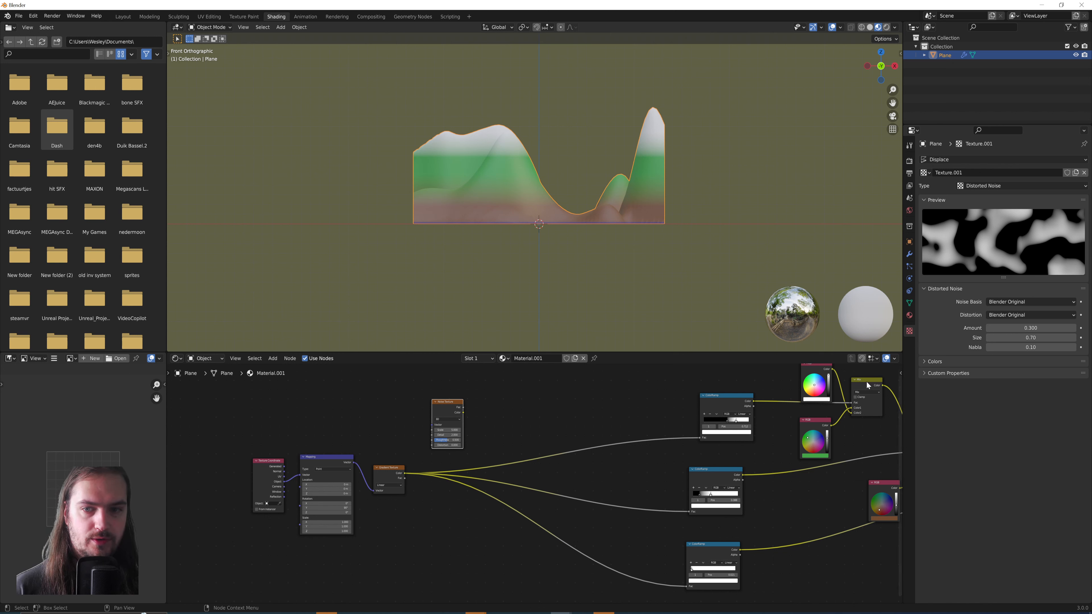
Duplicate a Mix node, blend the gradient color (Color1) with the noise Fac (Color2), and feed it into the top ColorRamp's Fac
middle_click_drag(866, 381, 832, 406)
left_click(833, 398)
middle_click_drag(566, 423, 610, 409)
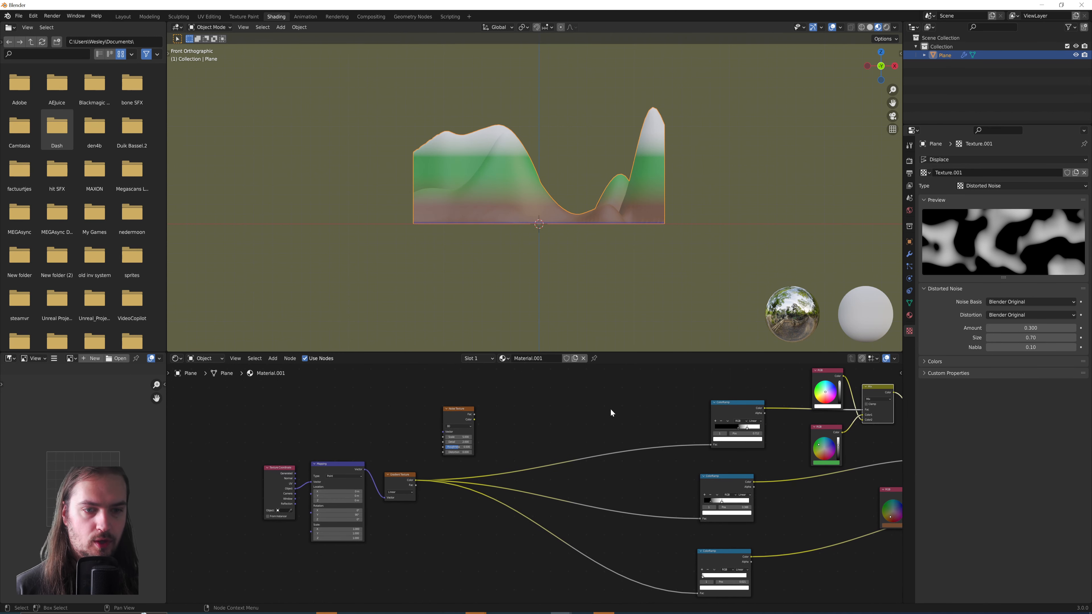
key("shift+d")
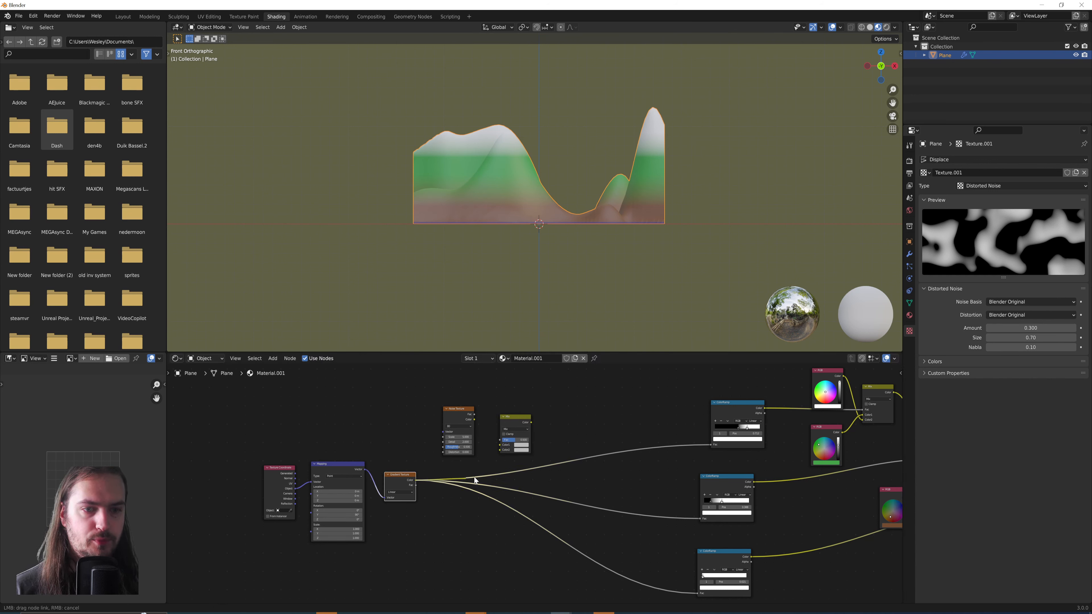
left_click_drag(415, 480, 509, 455)
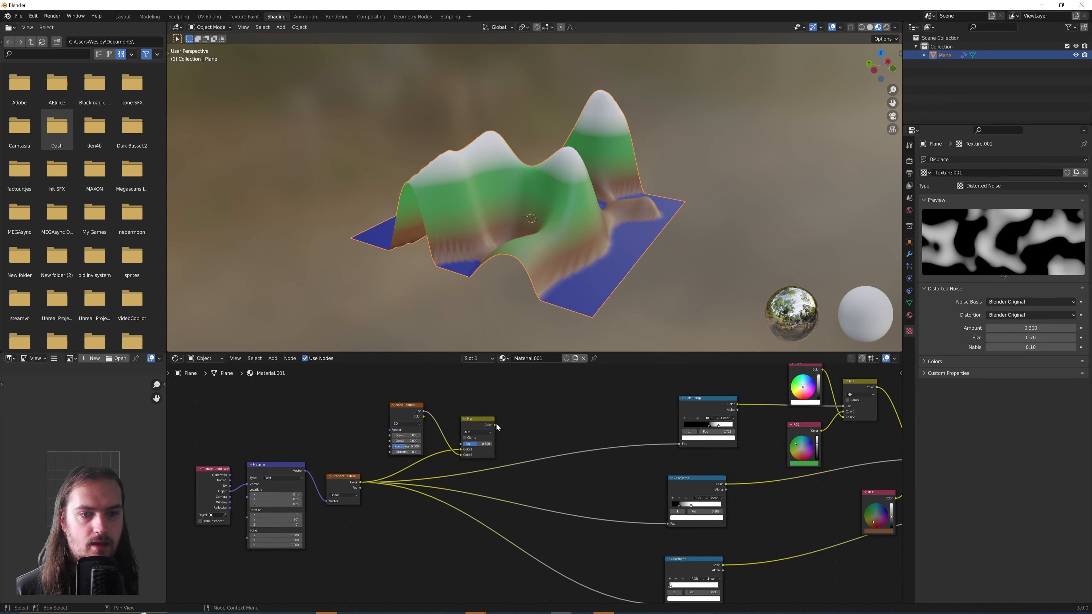
left_click_drag(494, 426, 501, 429)
left_click_drag(598, 435, 682, 443)
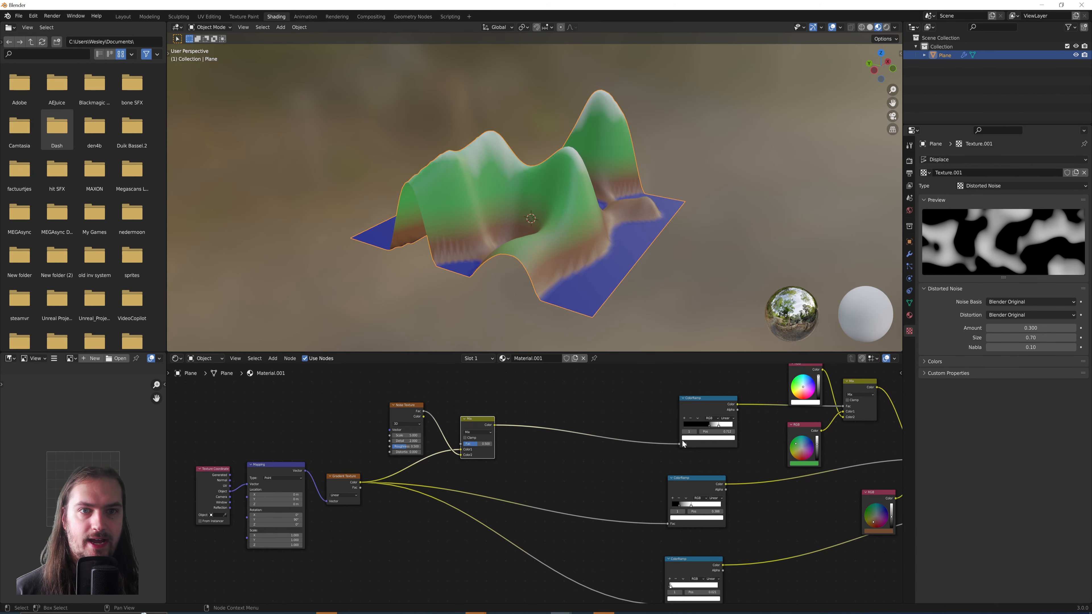
Shift the top ColorRamp node slightly aside and preview its black-and-white output on the terrain
mouse_move(671, 224)
middle_mouse_down()
mouse_move(651, 203)
mouse_move(424, 194)
mouse_move(582, 191)
mouse_move(656, 210)
middle_mouse_up()
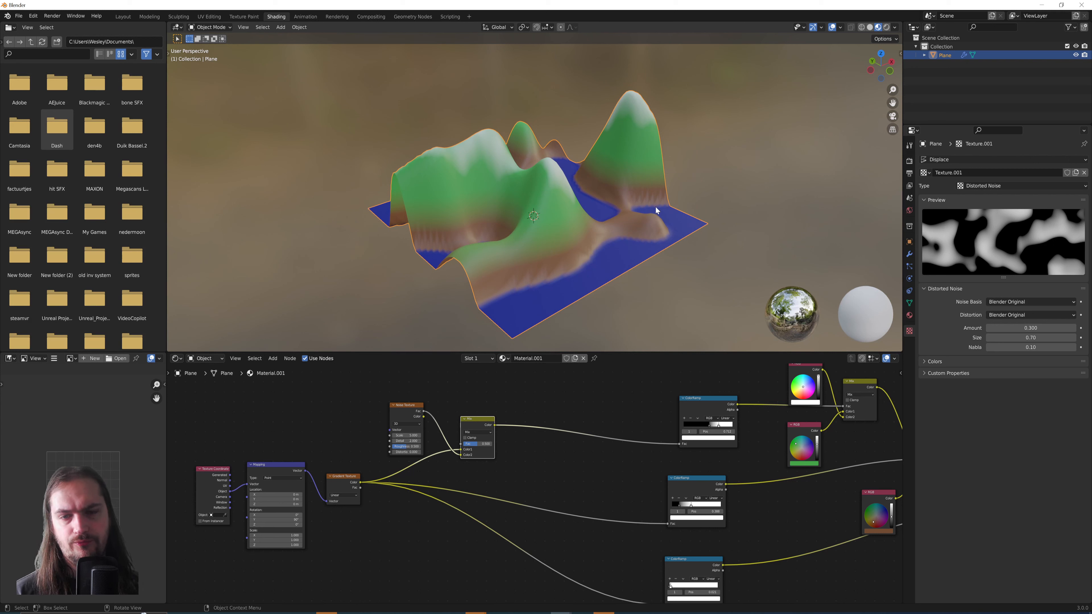
left_click_drag(714, 399, 701, 396)
left_click(600, 412)
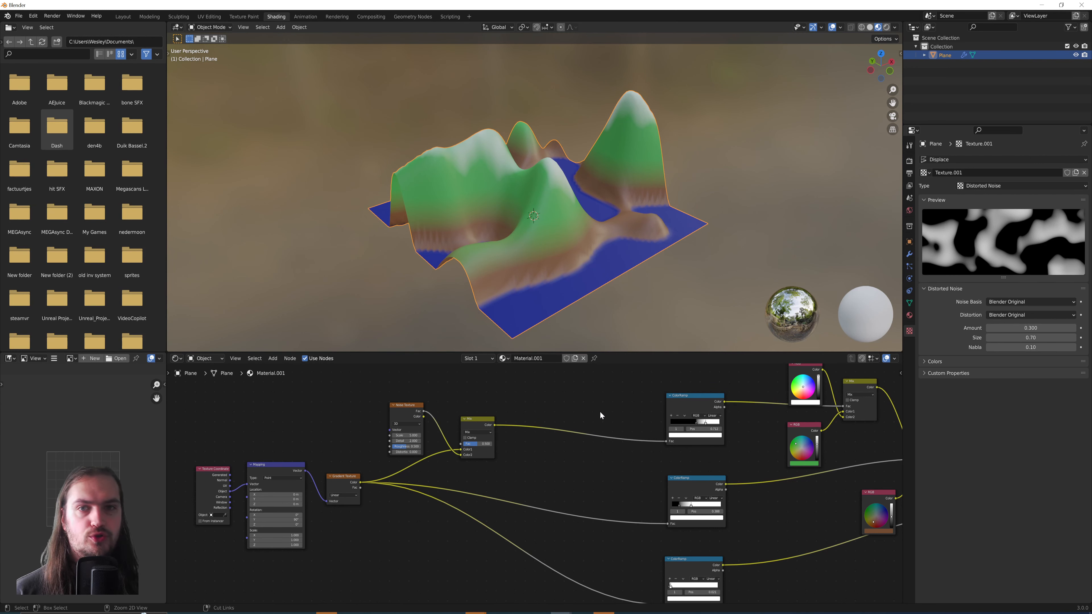
left_click(691, 398, "ctrl+shift")
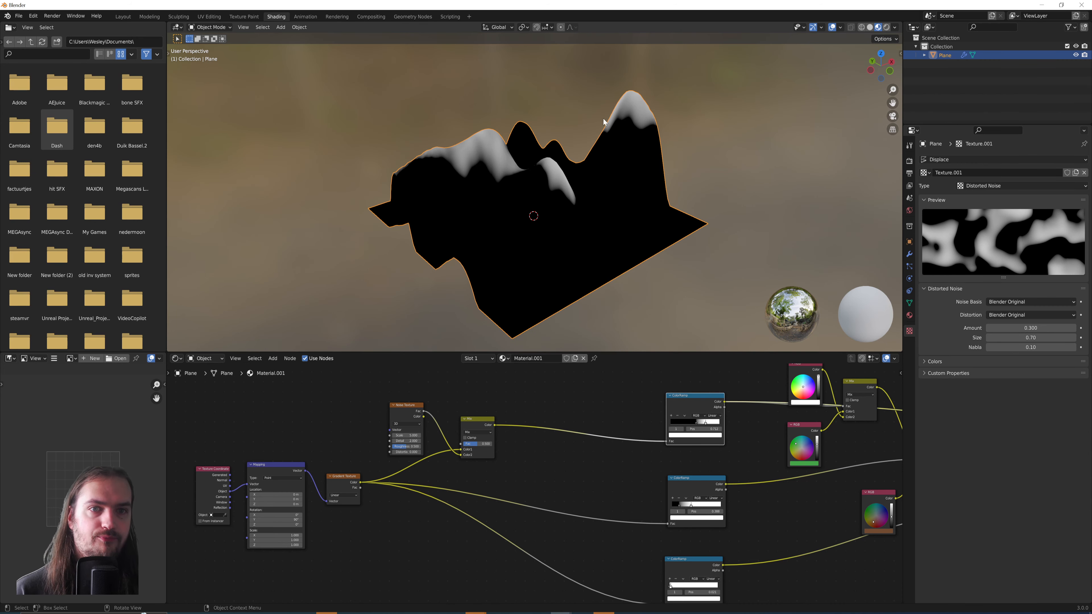
middle_click_drag(497, 213, 636, 202)
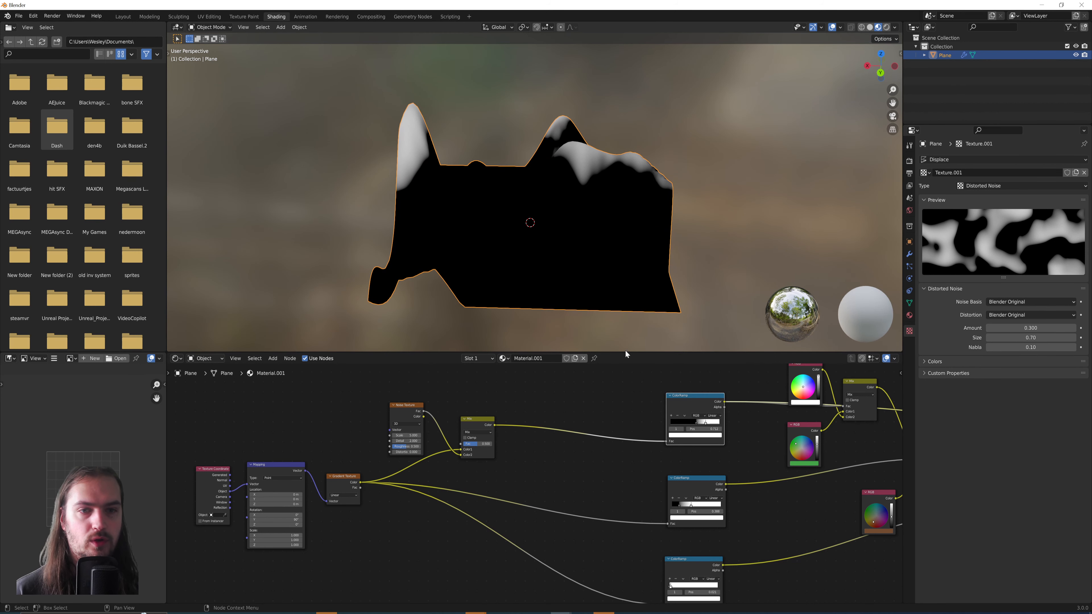
Set the new Mix node's Fac to 0.000 and examine the gradient-only snow mask on the terrain
middle_click_drag(705, 420, 536, 437)
middle_click_drag(710, 435, 563, 434)
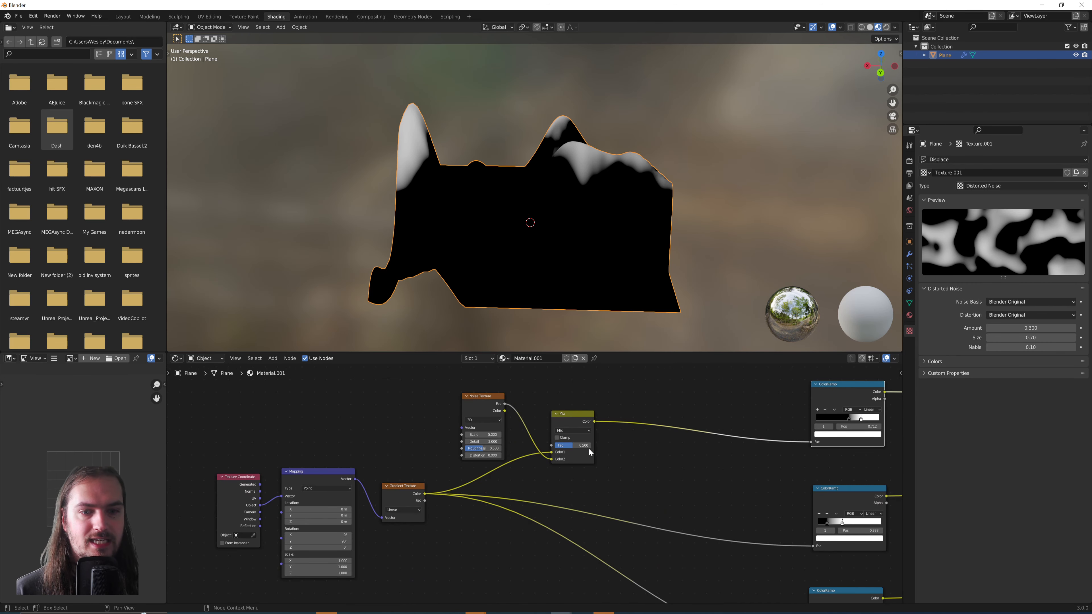
mouse_move(605, 308)
middle_mouse_down()
mouse_move(597, 298)
mouse_move(611, 307)
middle_mouse_up()
scroll(611, 306, "down", 3)
mouse_move(652, 201)
middle_mouse_down()
mouse_move(625, 211)
mouse_move(651, 215)
middle_mouse_up()
left_click_drag(574, 448, 557, 448)
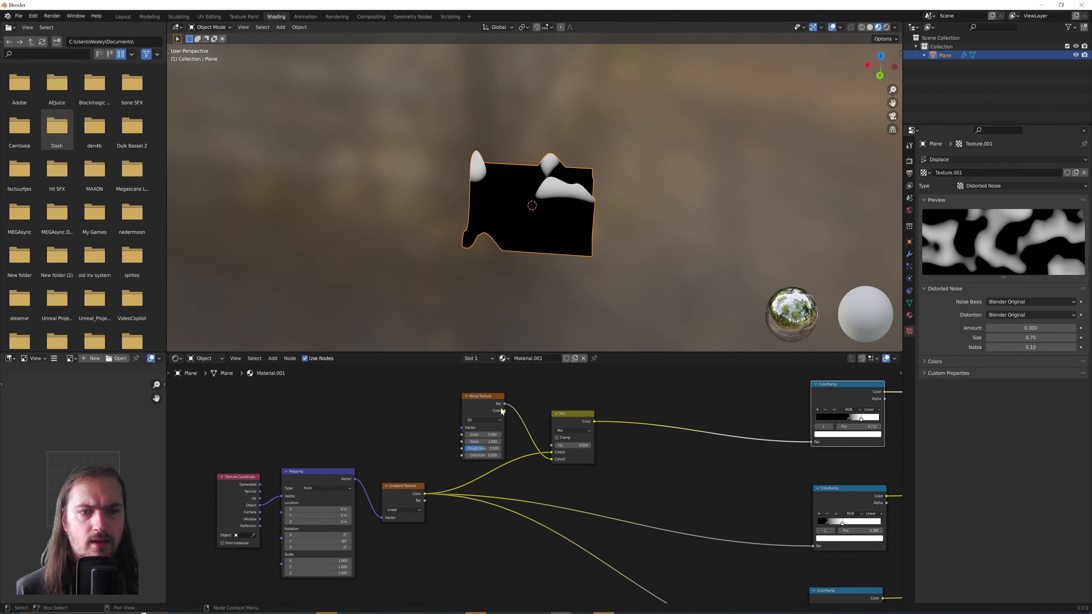
middle_click_drag(556, 301, 705, 183)
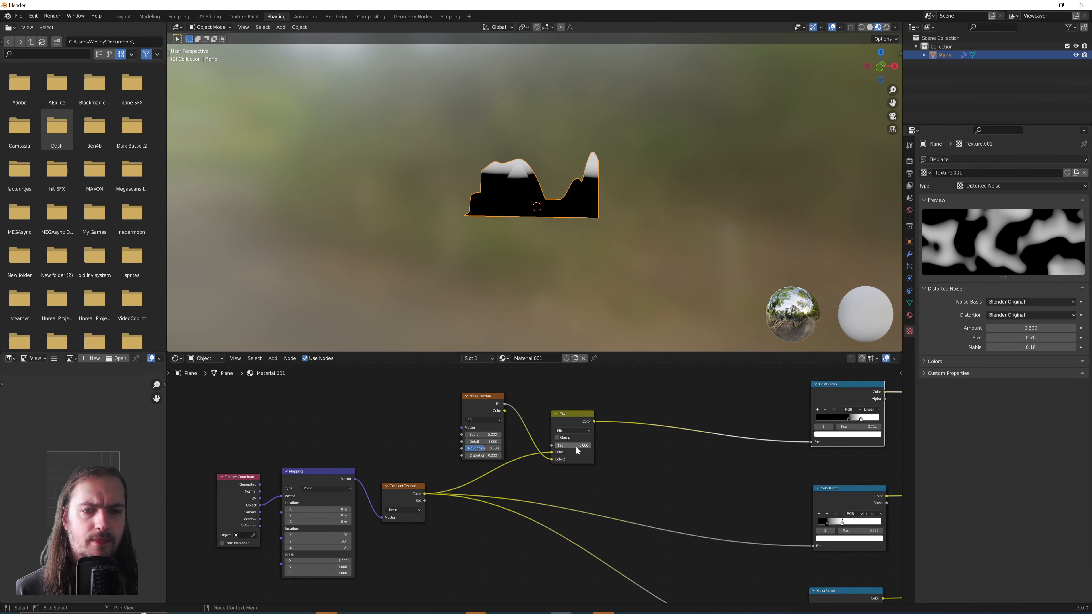
Set the noise Mix node's Fac to 1.000 and examine the noise-only mask on the terrain
left_click_drag(577, 447, 591, 445)
middle_click_drag(587, 190, 579, 246)
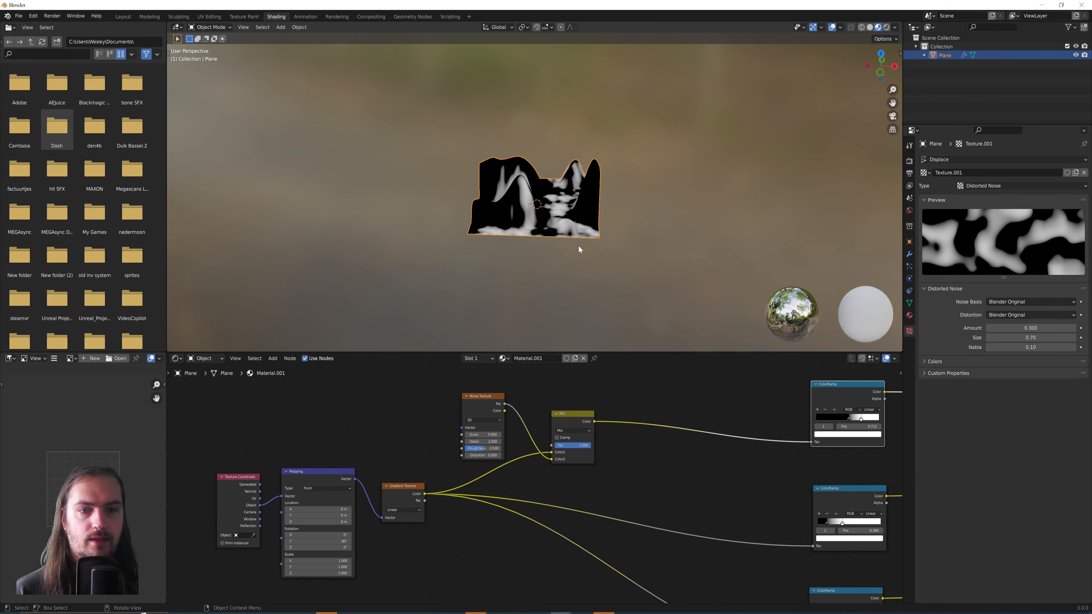
left_click_drag(474, 395, 456, 392)
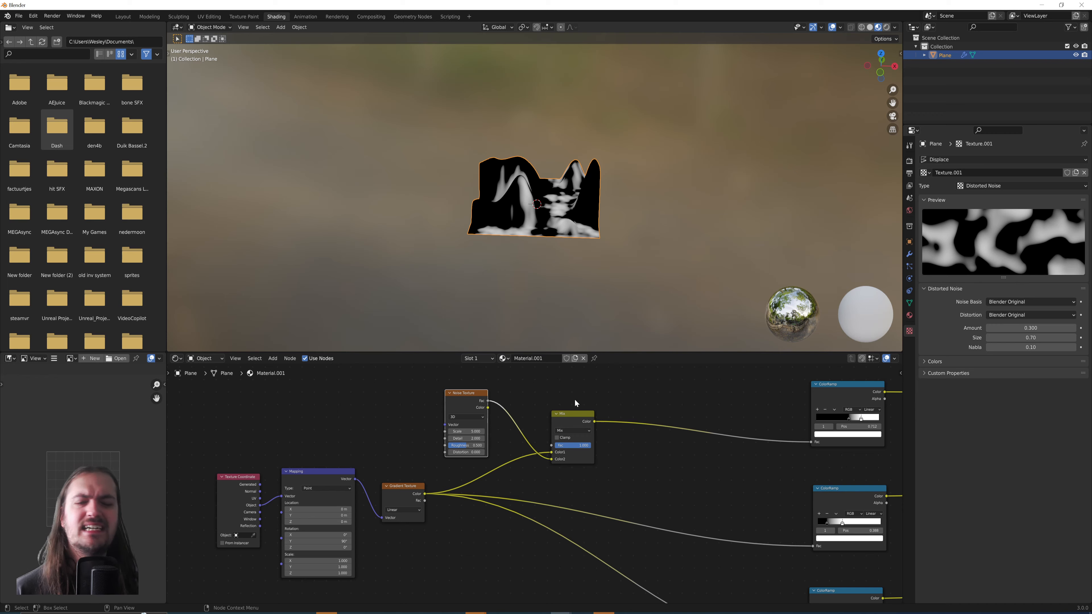
middle_click_drag(607, 186, 605, 202)
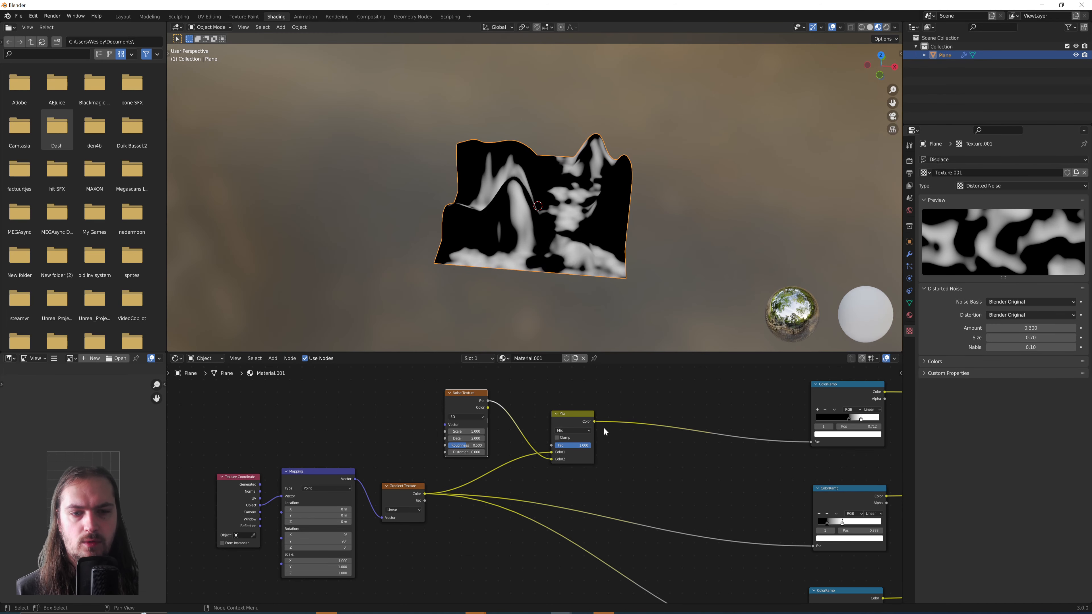
Set the noise Mix node's Fac to 0.428 to blend some noise into the snow mask
left_click_drag(578, 446, 551, 446)
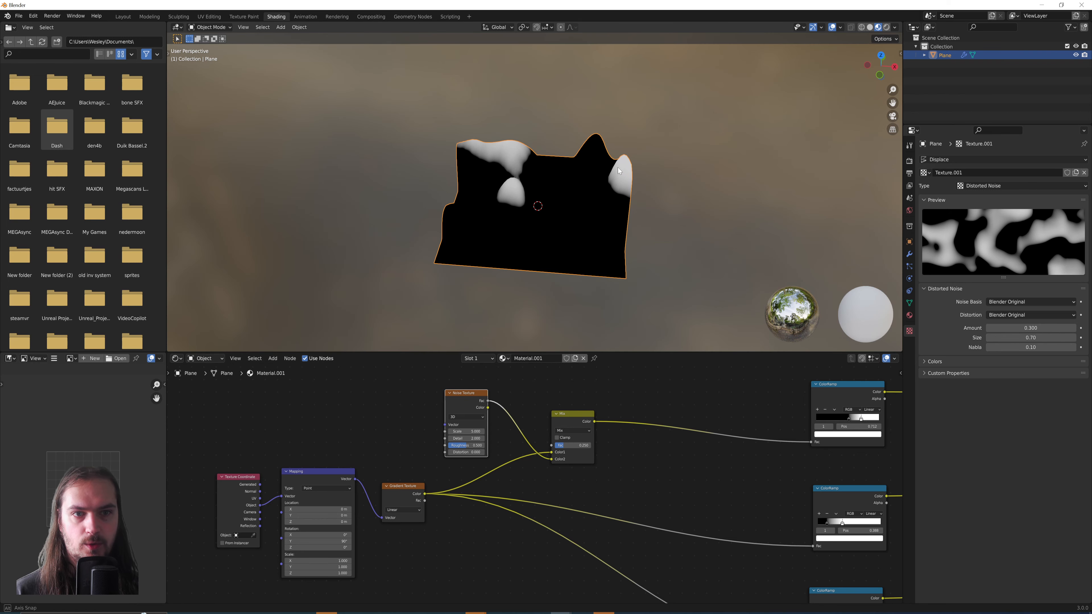
middle_click_drag(618, 168, 616, 203)
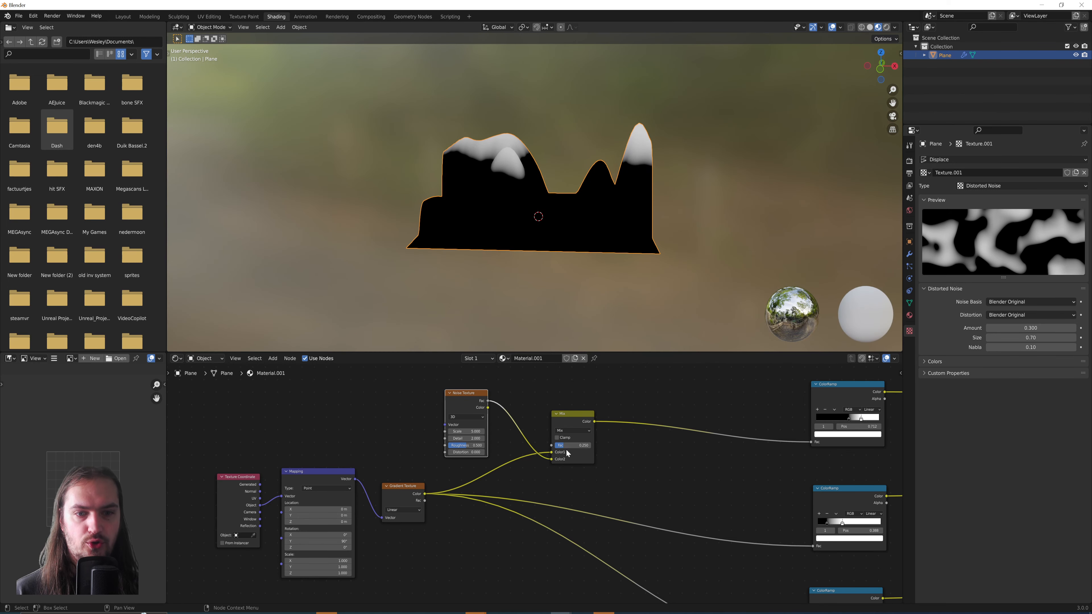
left_click_drag(566, 446, 574, 446)
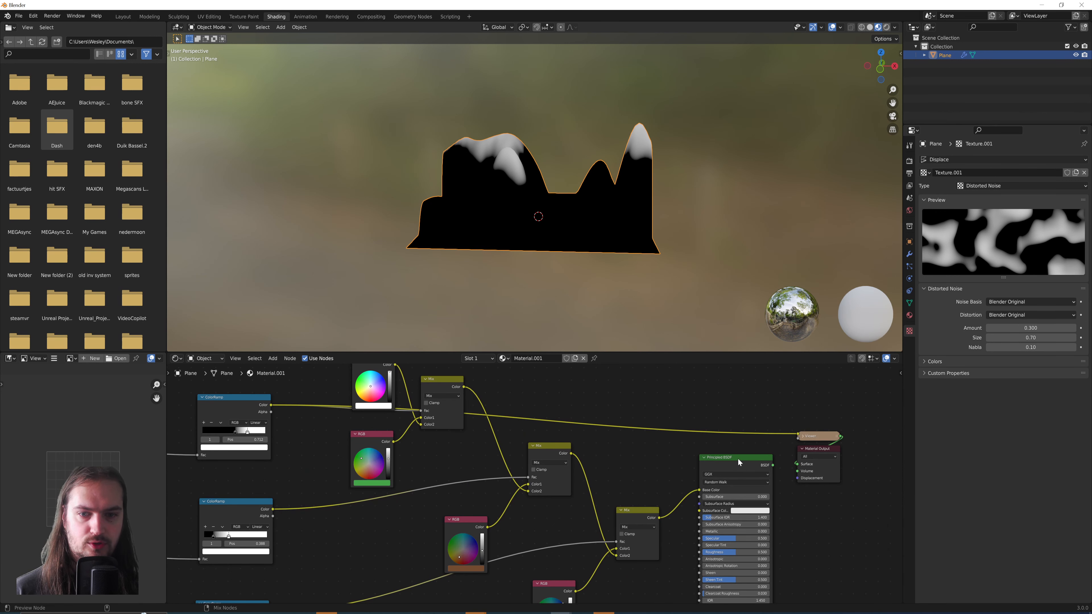
Switch the material output back to the Principled BSDF and inspect the colored terrain with its noisy snow edge
left_click(738, 459, "ctrl+shift")
scroll(325, 427, "up", 1)
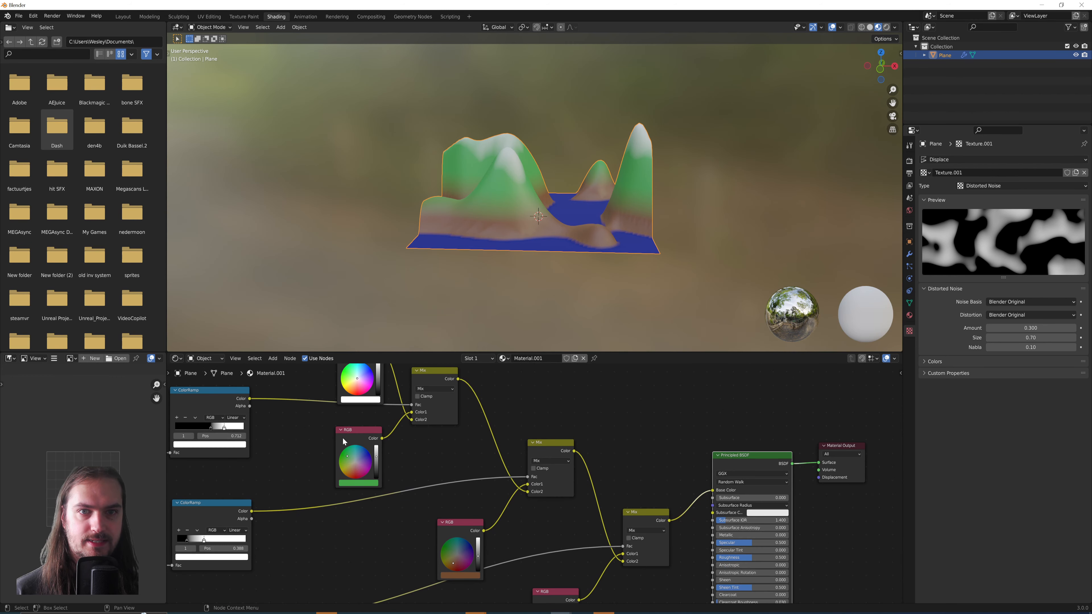
middle_click_drag(418, 451, 863, 489)
scroll(864, 489, "up", 1)
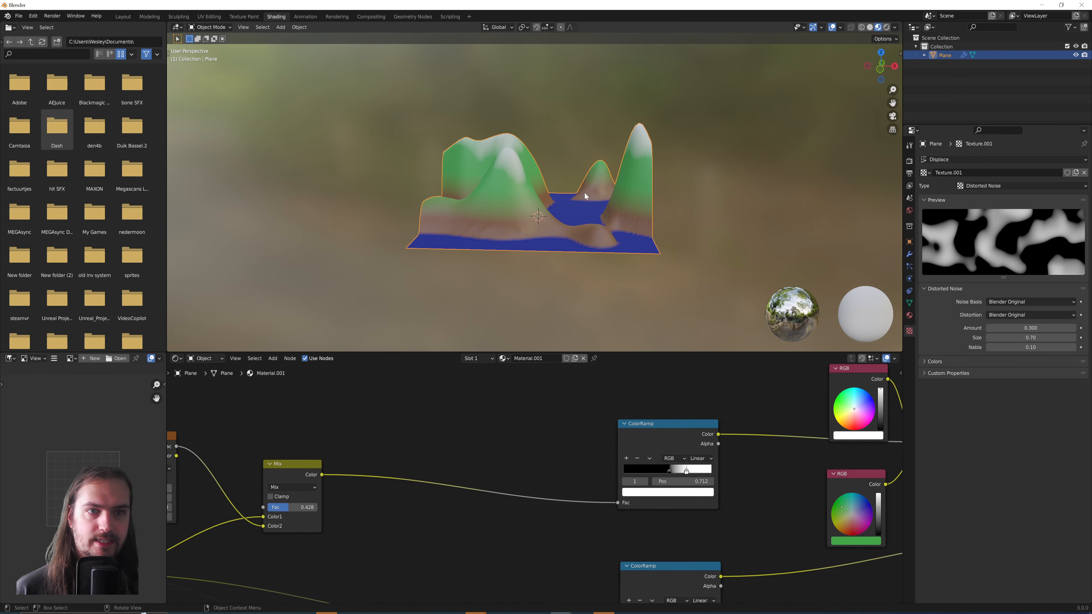
scroll(585, 193, "up", 2)
scroll(564, 197, "down", 1)
middle_click_drag(610, 180, 664, 191)
Sharpen the snow line by moving the top ColorRamp's stops close together, with the white stop at 0.570
middle_click_drag(297, 521, 405, 483)
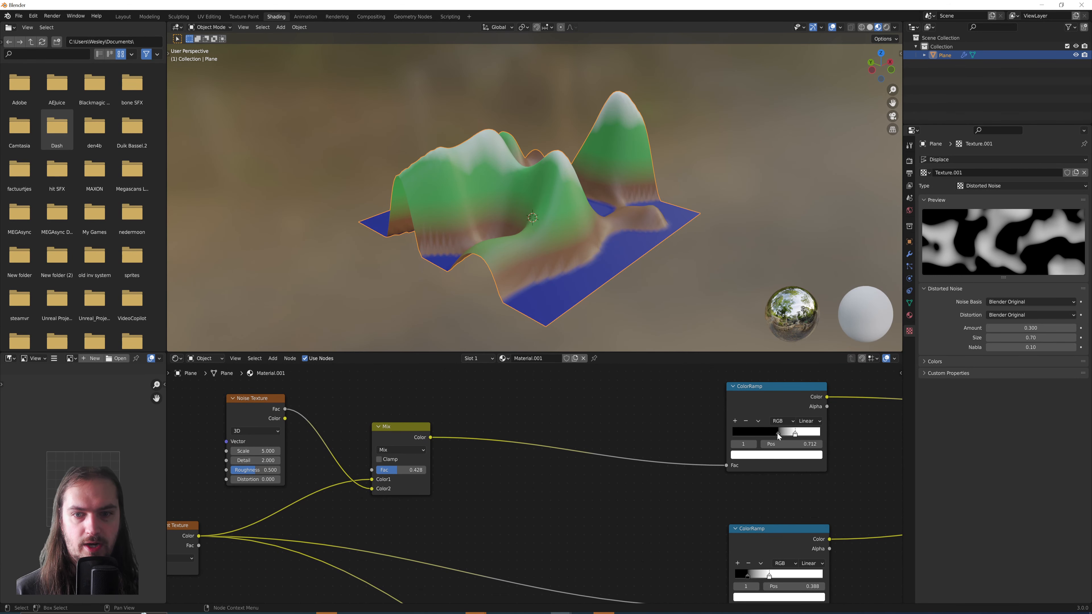
left_click(776, 435)
left_click_drag(777, 437, 782, 434)
middle_click_drag(781, 434, 825, 438)
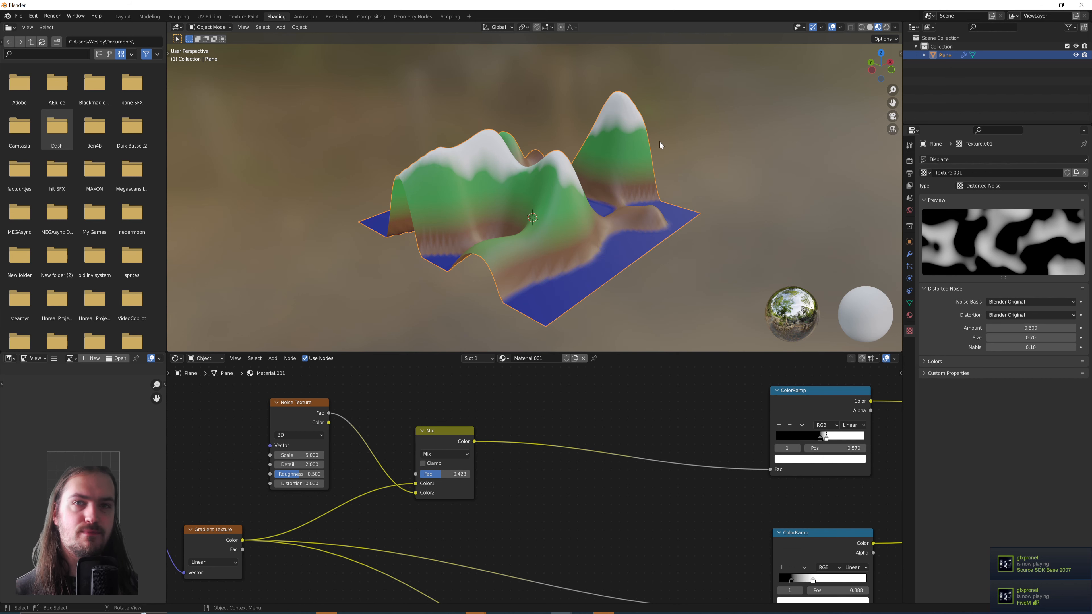
middle_click_drag(660, 141, 635, 135)
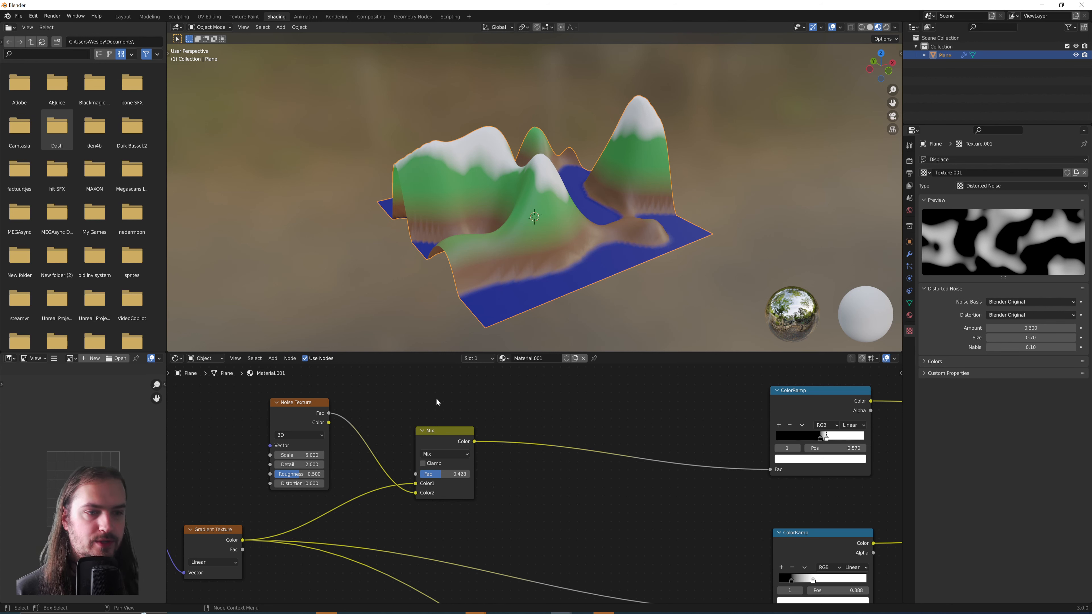
Duplicate the Noise Texture and Mix pair and connect the first Mix's color to the duplicated Mix's Color1
left_click_drag(437, 398, 291, 484)
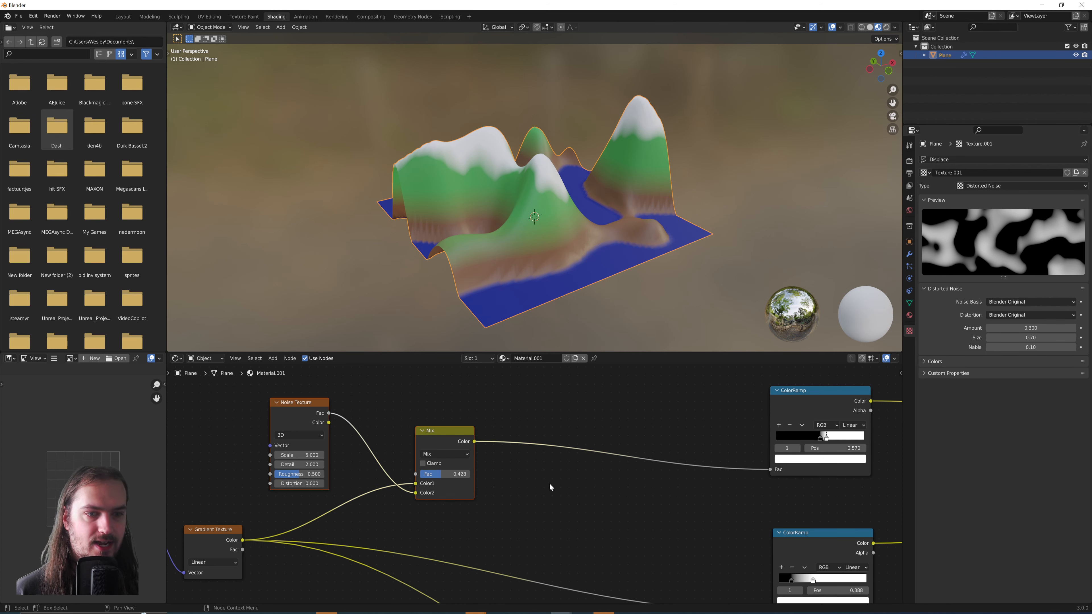
middle_click_drag(550, 483, 552, 494)
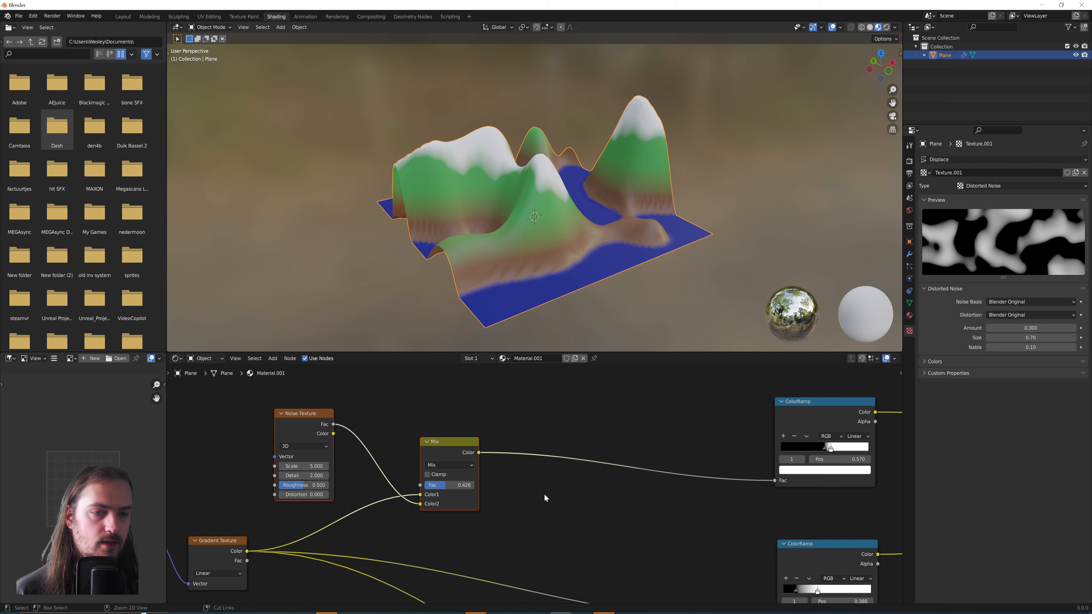
key("shift+d")
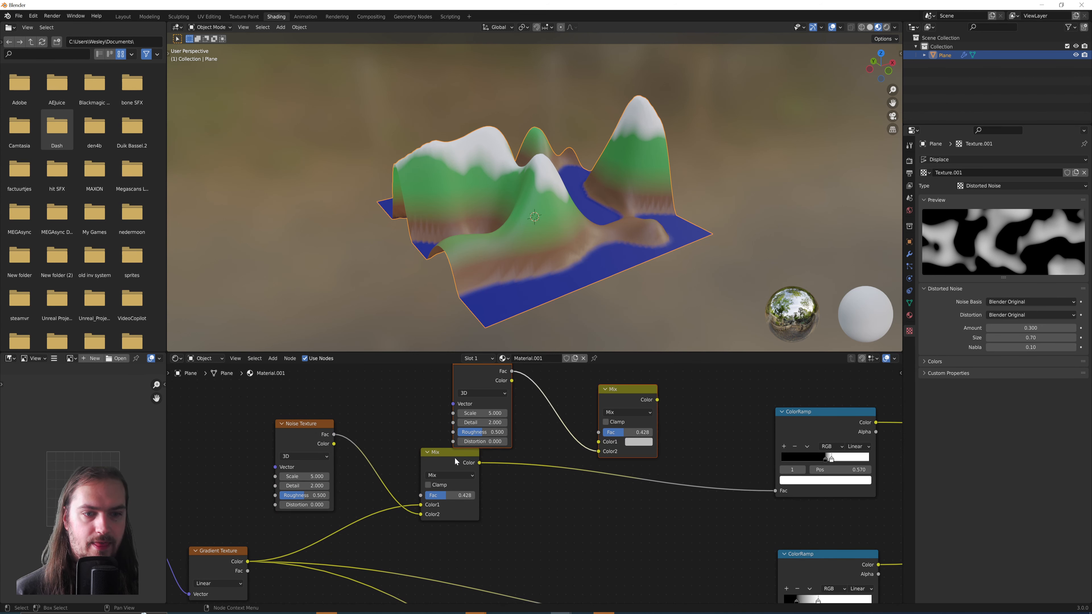
left_click_drag(455, 458, 599, 442)
middle_click_drag(685, 444, 631, 449)
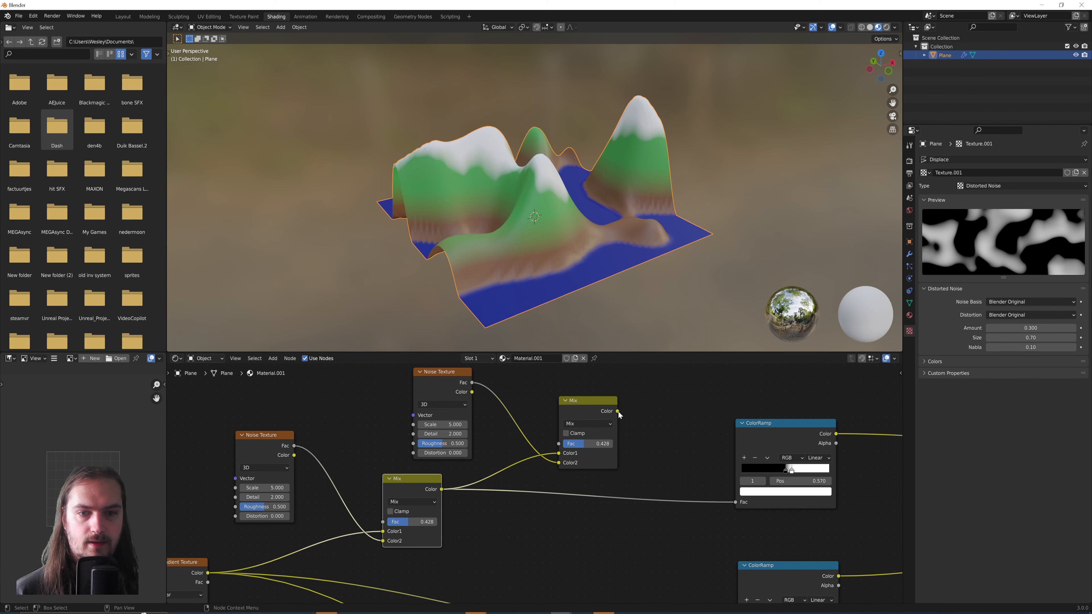
Connect the second Mix's color to the top ColorRamp's Fac and preview that ColorRamp's output on the terrain
mouse_move(618, 411)
left_mouse_down()
mouse_move(711, 495)
mouse_move(739, 502)
left_mouse_up()
middle_click_drag(570, 496, 585, 503)
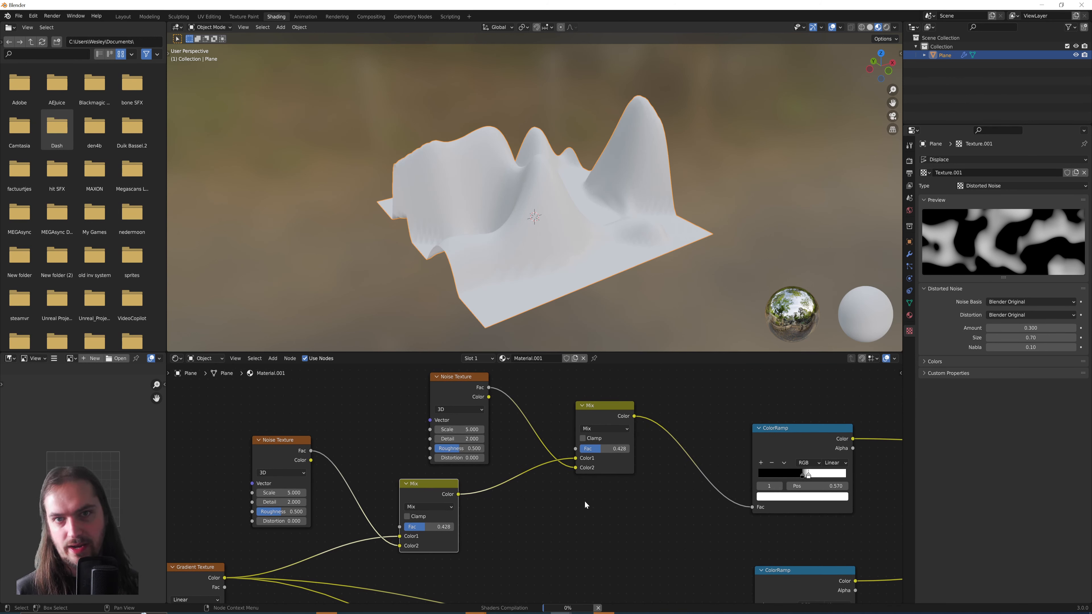
left_click(785, 430, "ctrl+shift")
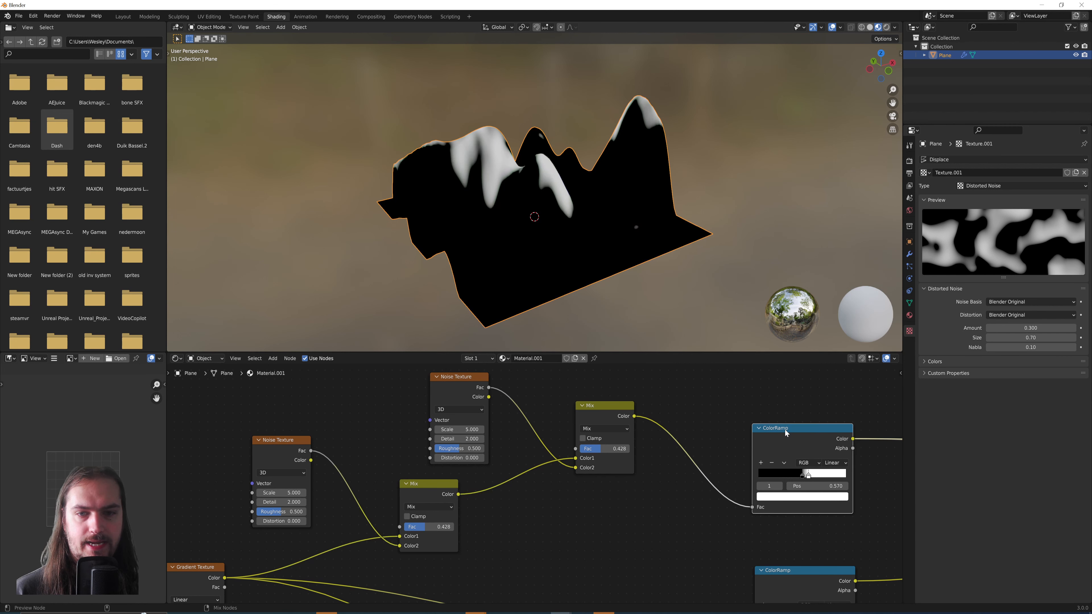
Set the second Noise Texture's scale to 20.7, raise its roughness, and set the second Mix's Fac to 0.189
left_click_drag(458, 430, 573, 429)
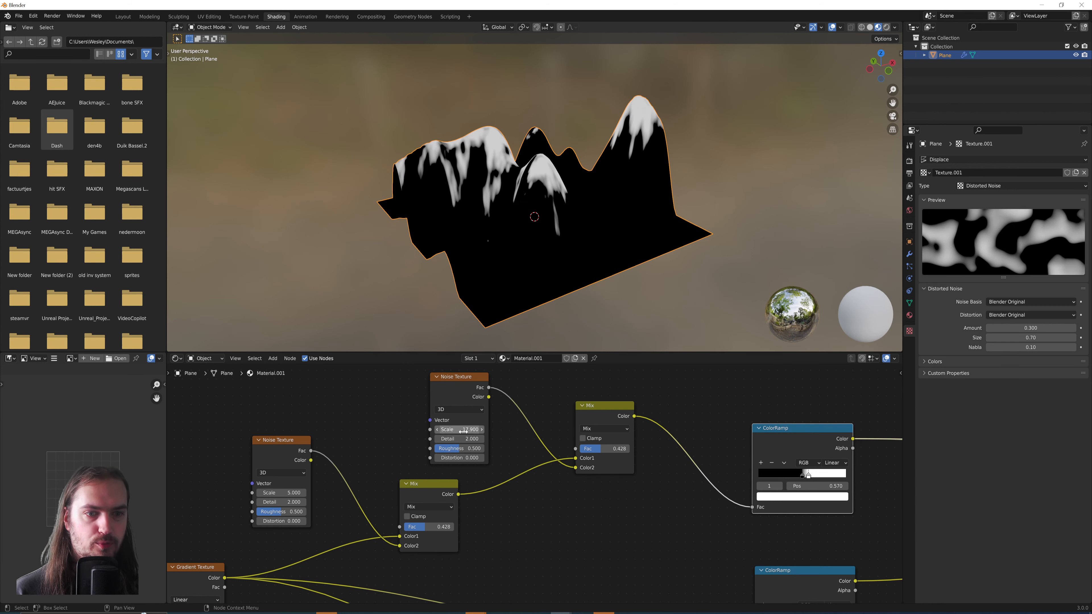
left_click_drag(471, 429, 460, 457)
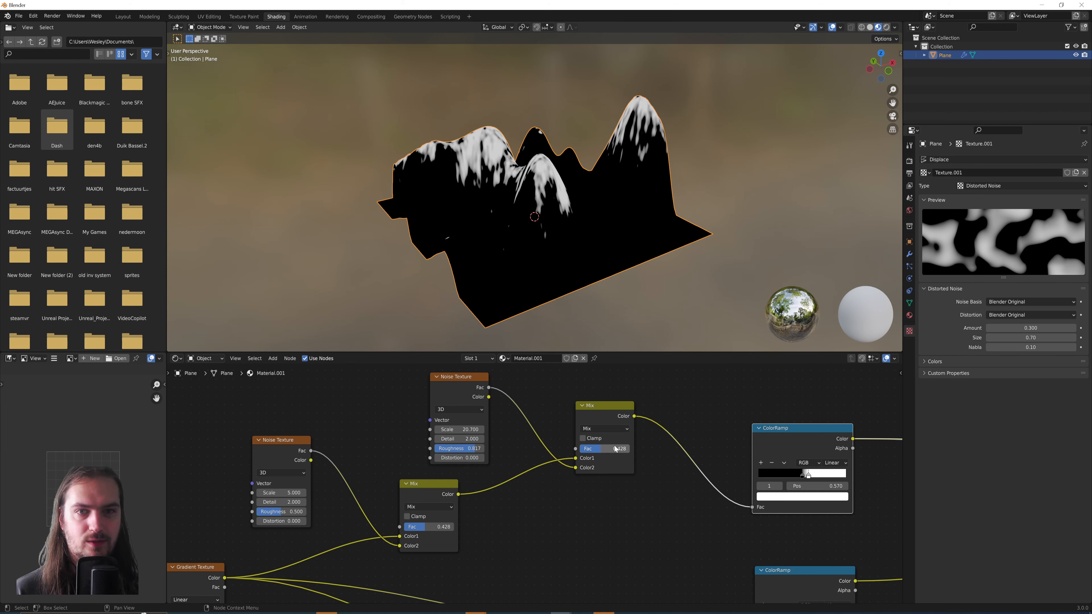
left_click_drag(617, 450, 593, 450)
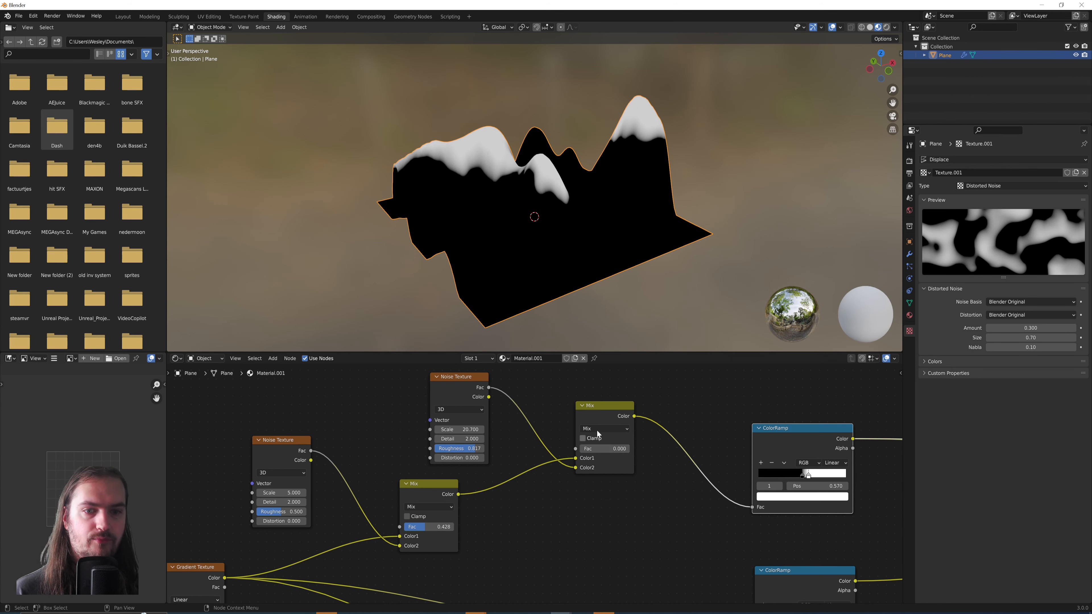
mouse_move(426, 487)
left_mouse_down()
mouse_move(411, 499)
mouse_move(427, 491)
left_mouse_up()
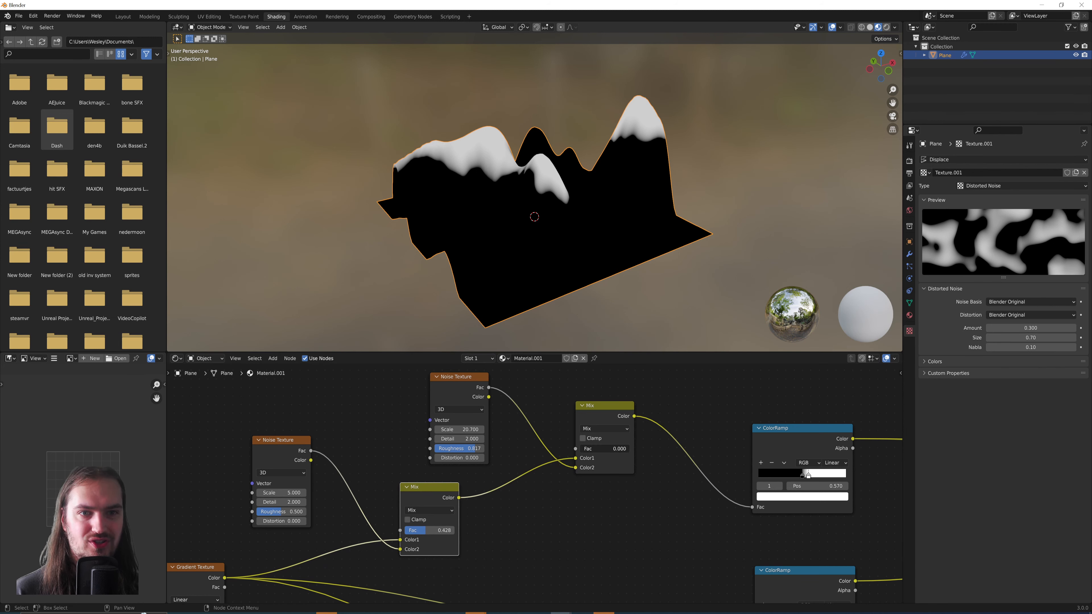
left_click_drag(602, 449, 611, 449)
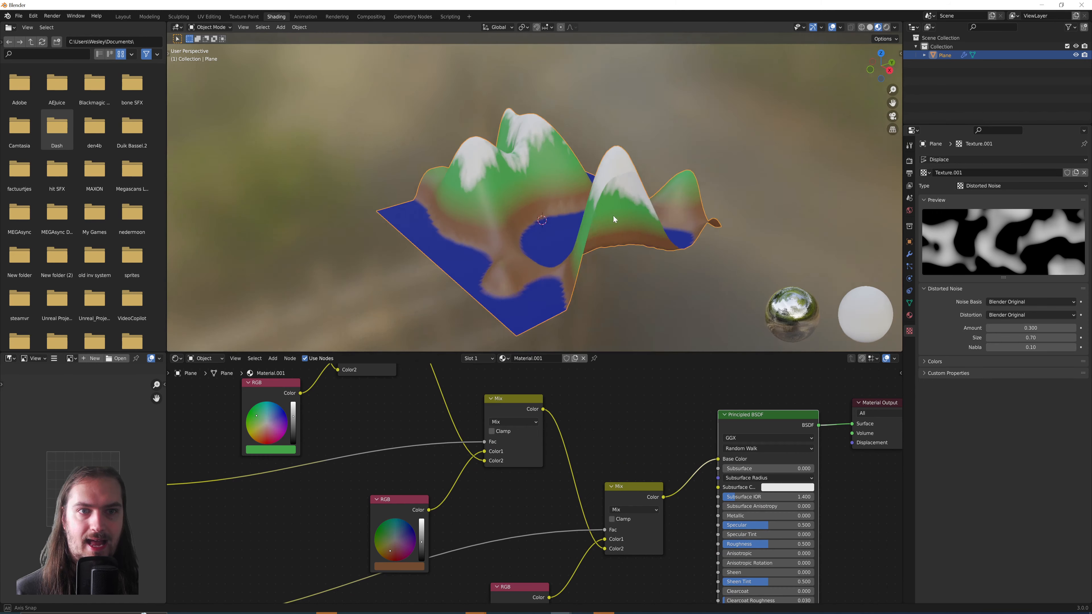
Inspect the snow edge on the colored terrain and check the top ColorRamp's black and white stops
middle_click_drag(613, 216, 639, 217)
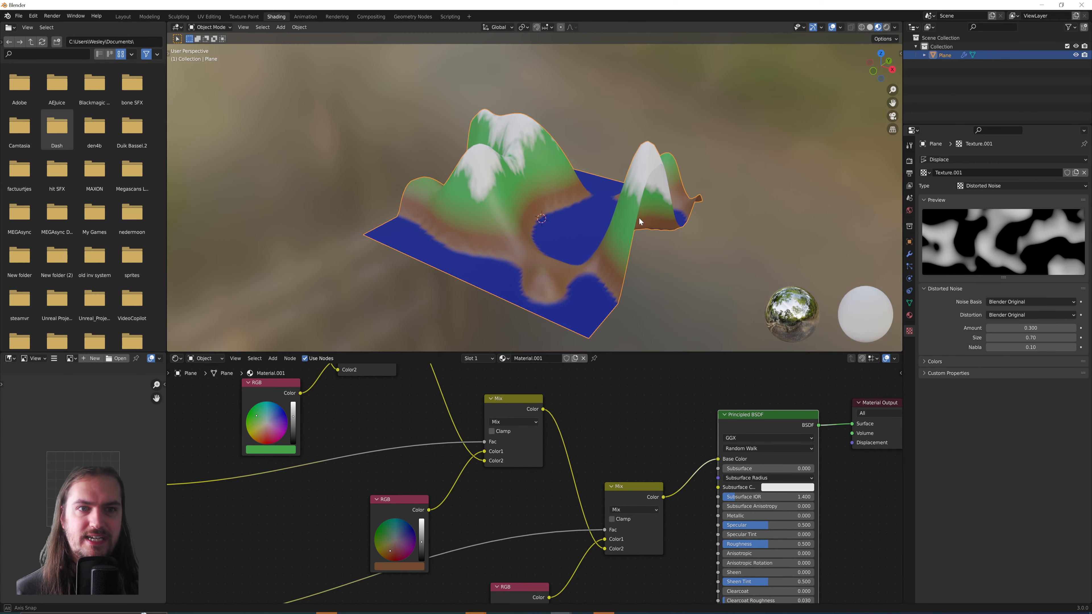
middle_click_drag(356, 457, 874, 597)
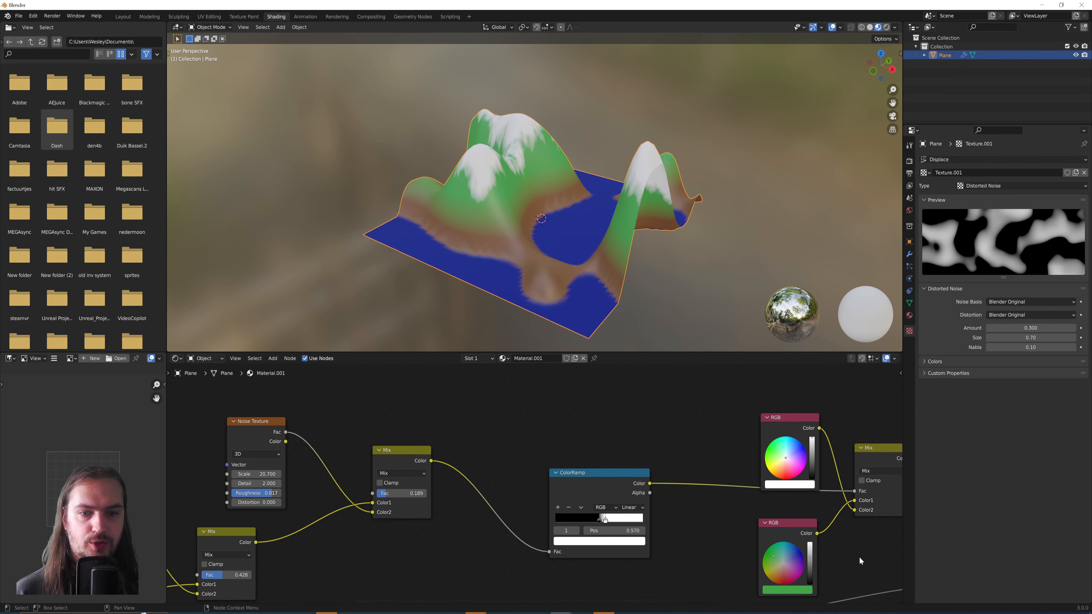
left_click(599, 520)
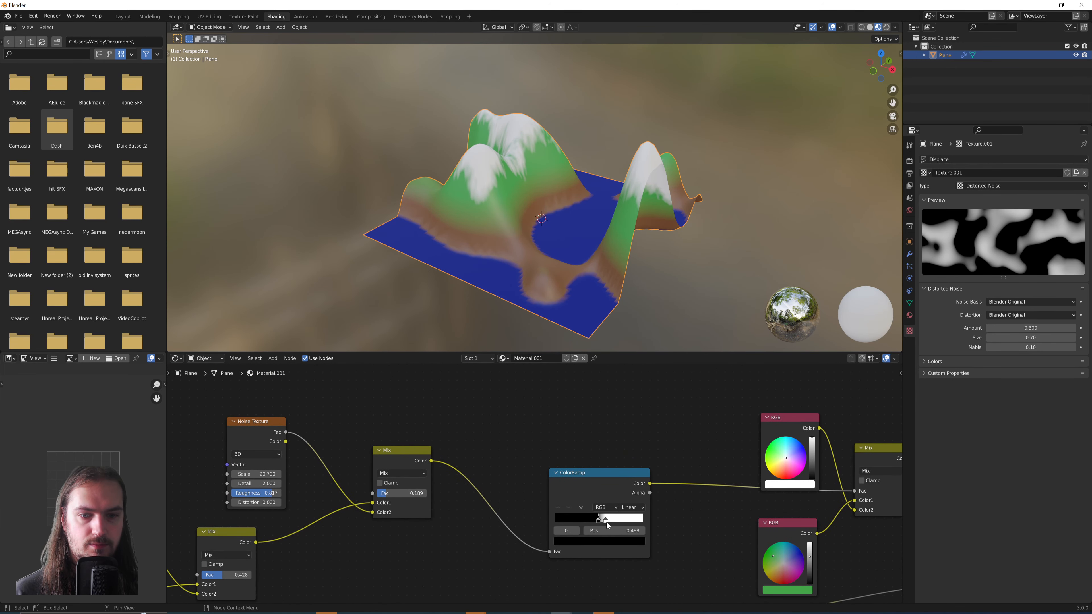
left_click(607, 522)
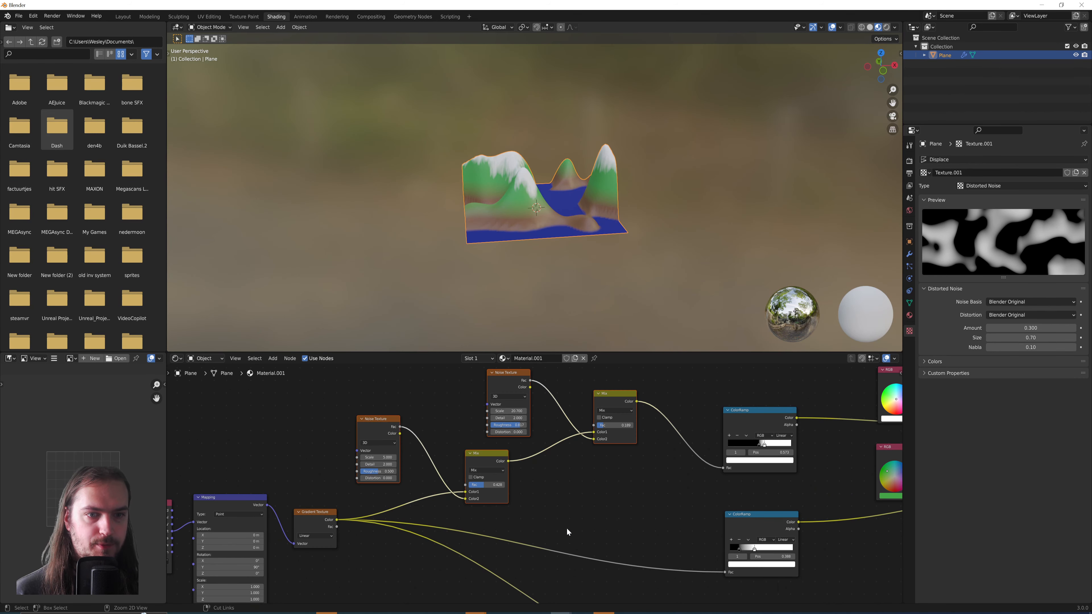
Duplicate both Noise Texture and Mix pairs and wire the copies between the Gradient Texture and the second ColorRamp's Fac
middle_click_drag(567, 532, 578, 451)
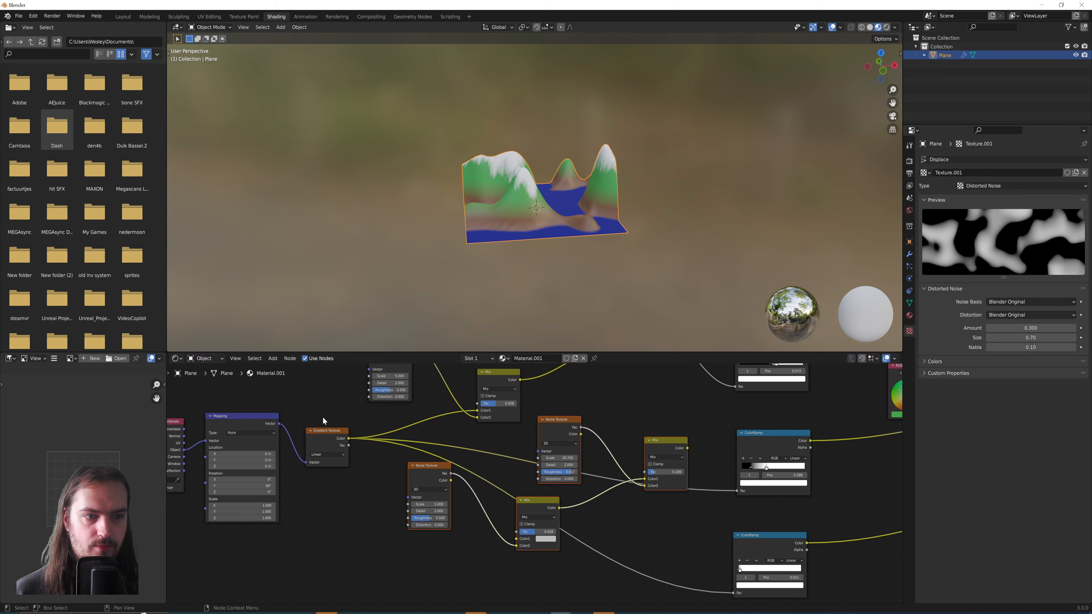
left_click_drag(348, 438, 516, 538)
left_click_drag(687, 449, 737, 491)
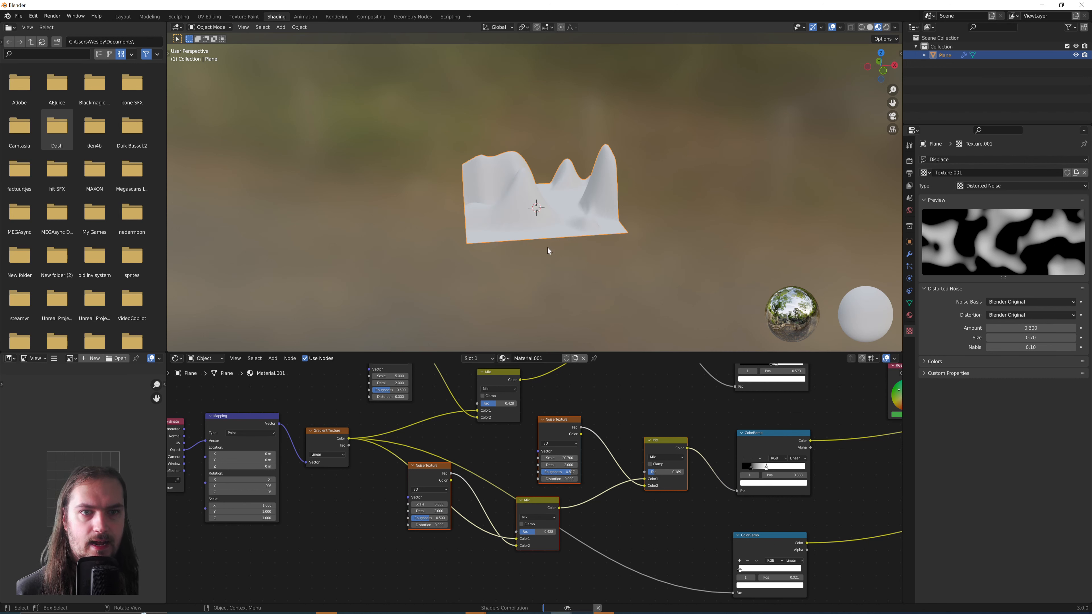
scroll(551, 233, "up", 3)
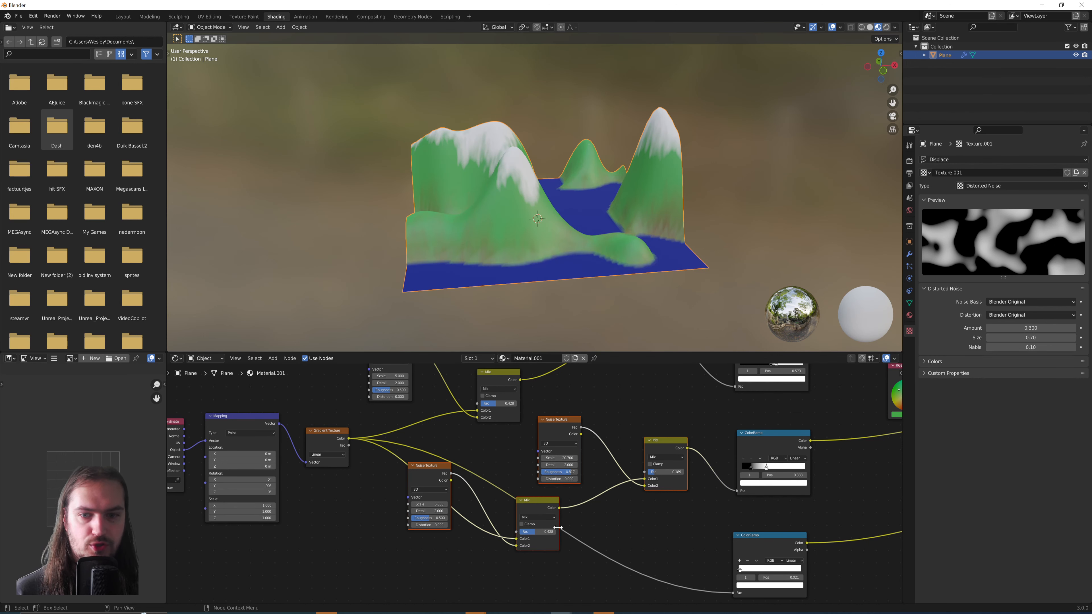
Lower the Fac of both duplicated Mix nodes and move the second ColorRamp's black stop closer to its white stop
left_click_drag(550, 532, 518, 532)
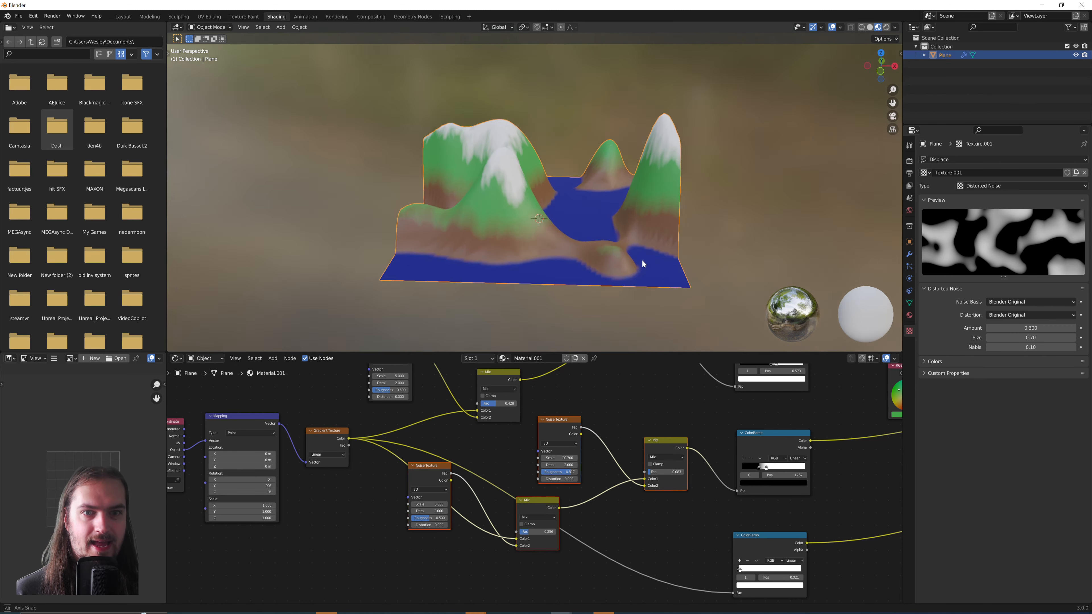
middle_click_drag(642, 260, 621, 261)
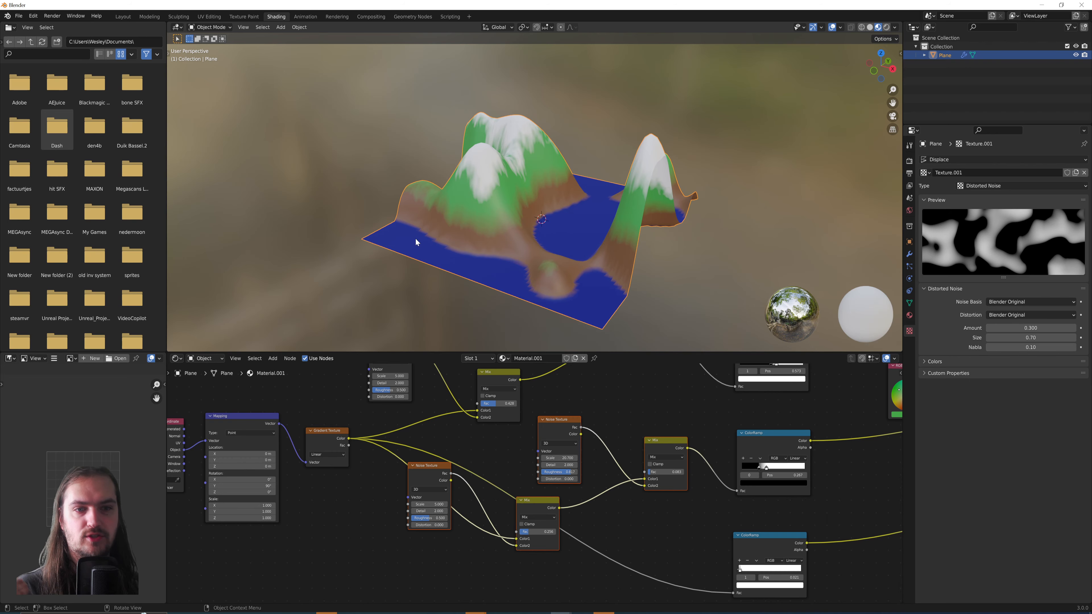
middle_click_drag(475, 207, 663, 212)
scroll(654, 215, "up", 1)
scroll(654, 220, "down", 2)
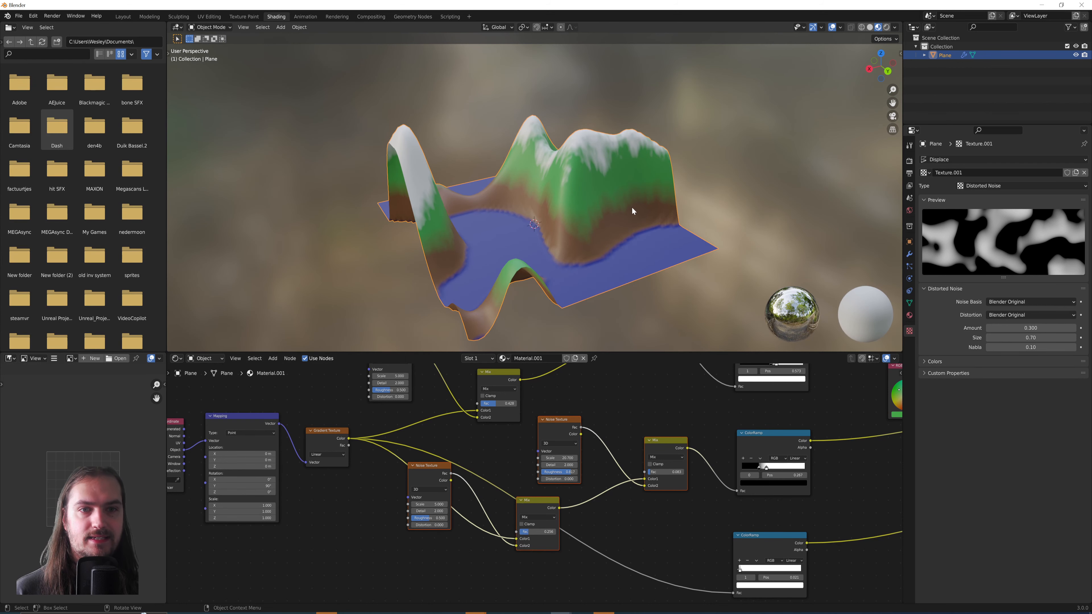
Review the complete node tree and highlight the three ColorRamps that mask the terrain bands
scroll(631, 207, "down", 4)
scroll(709, 413, "down", 4)
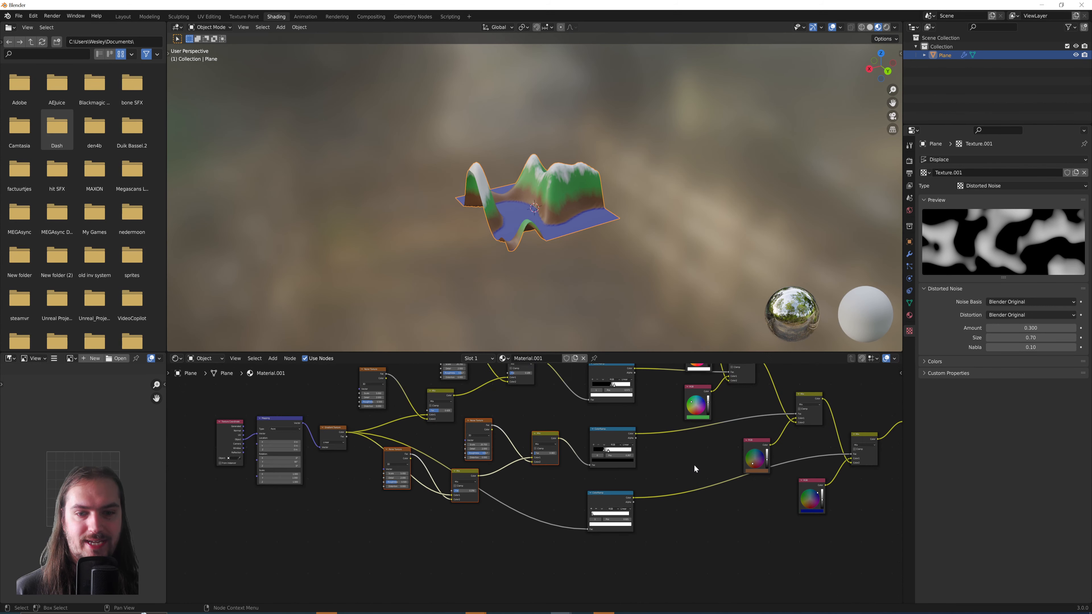
scroll(678, 475, "down", 1)
middle_click_drag(652, 477, 608, 501)
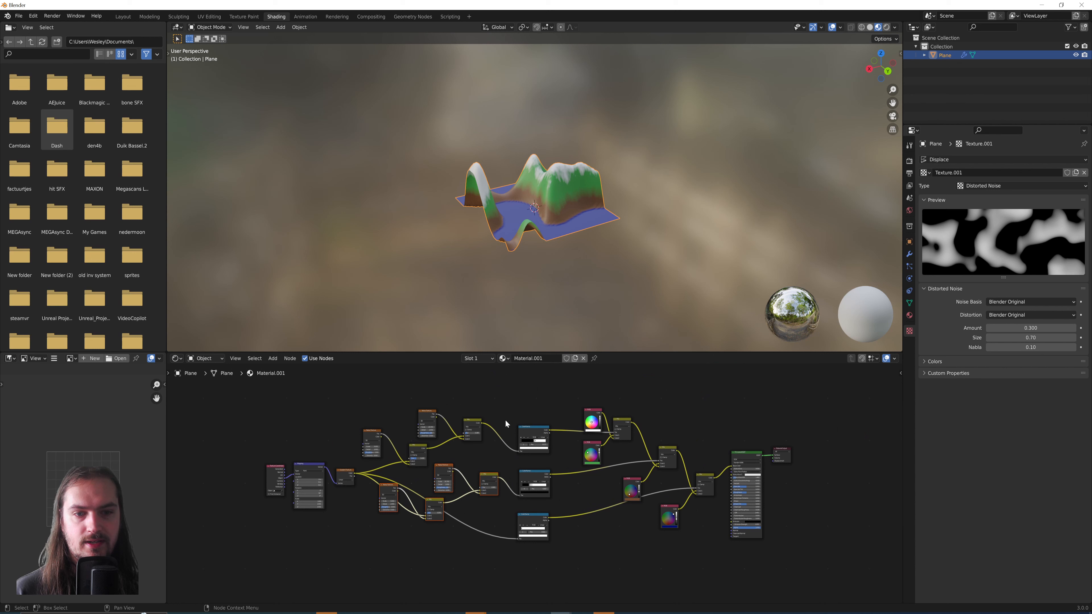
left_click_drag(521, 396, 551, 545)
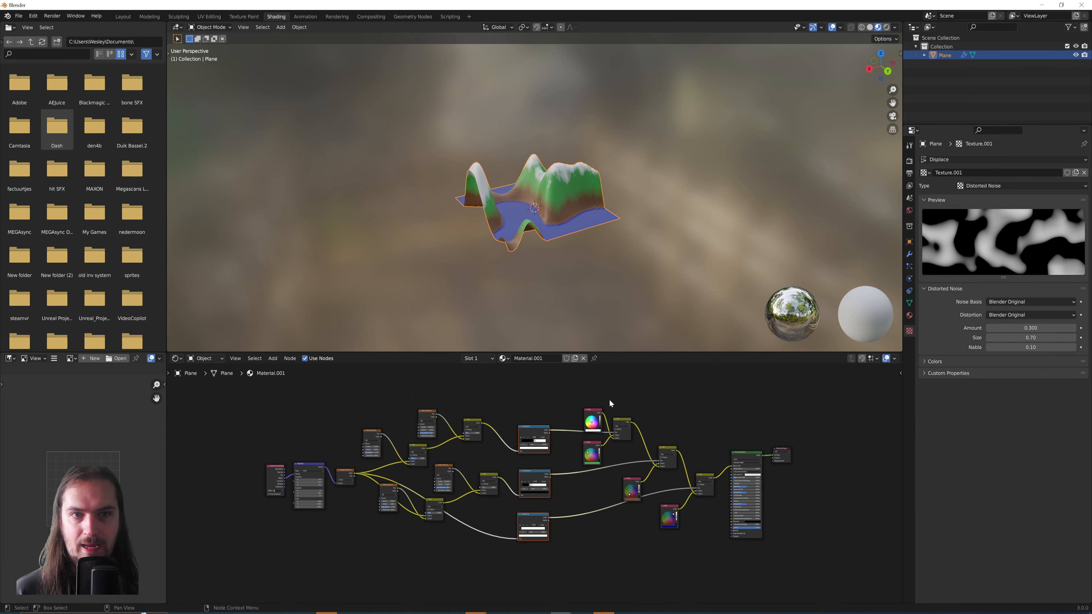
scroll(574, 243, "up", 5)
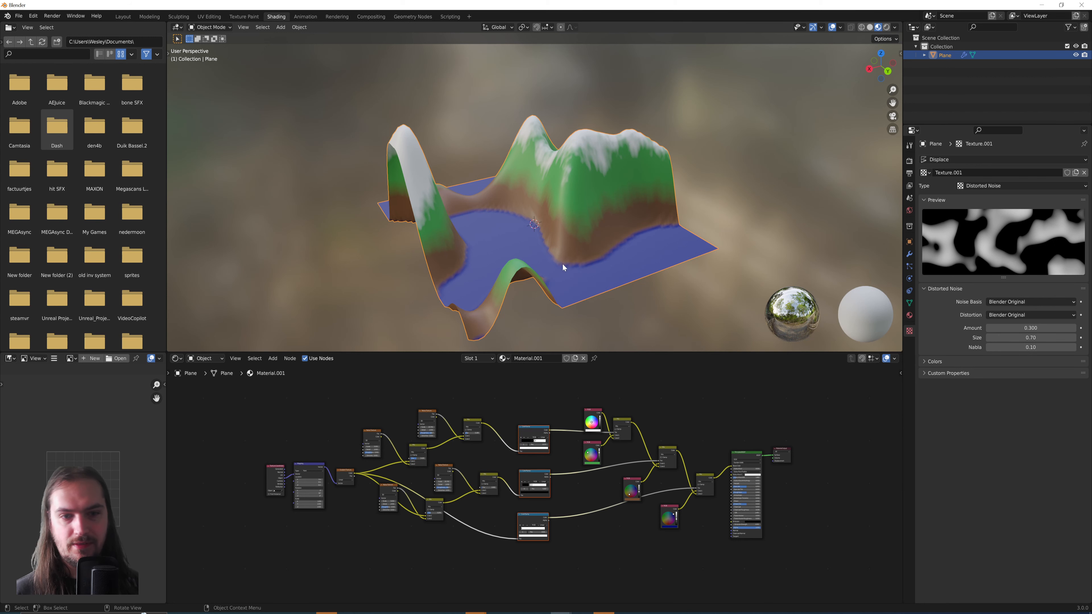
Move each of the three ColorRamps slightly higher to tidy the node layout
left_click(534, 434)
left_click(533, 413)
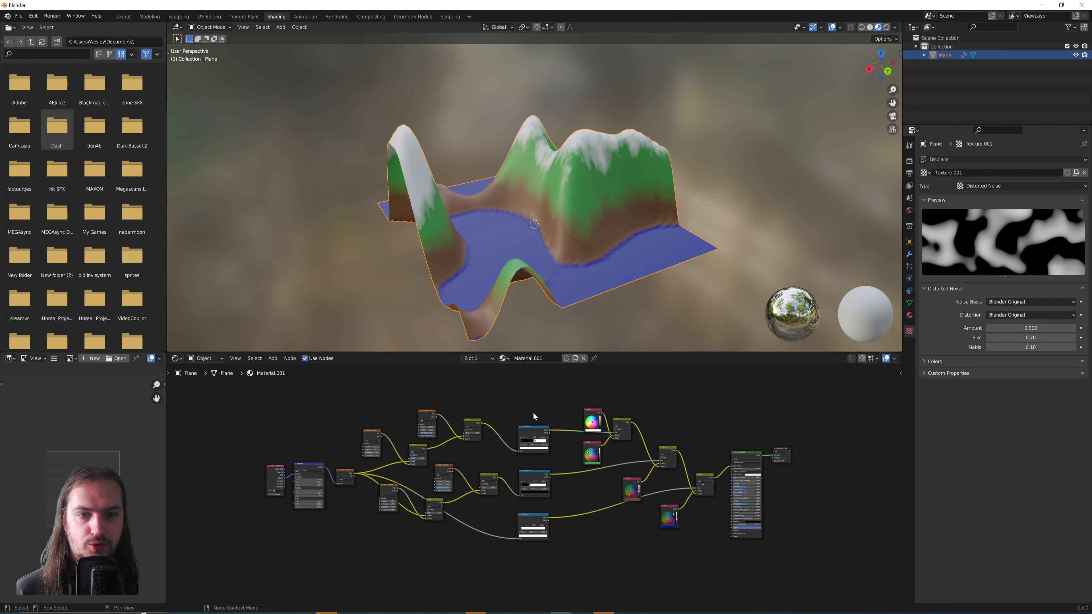
left_click_drag(530, 432, 527, 403)
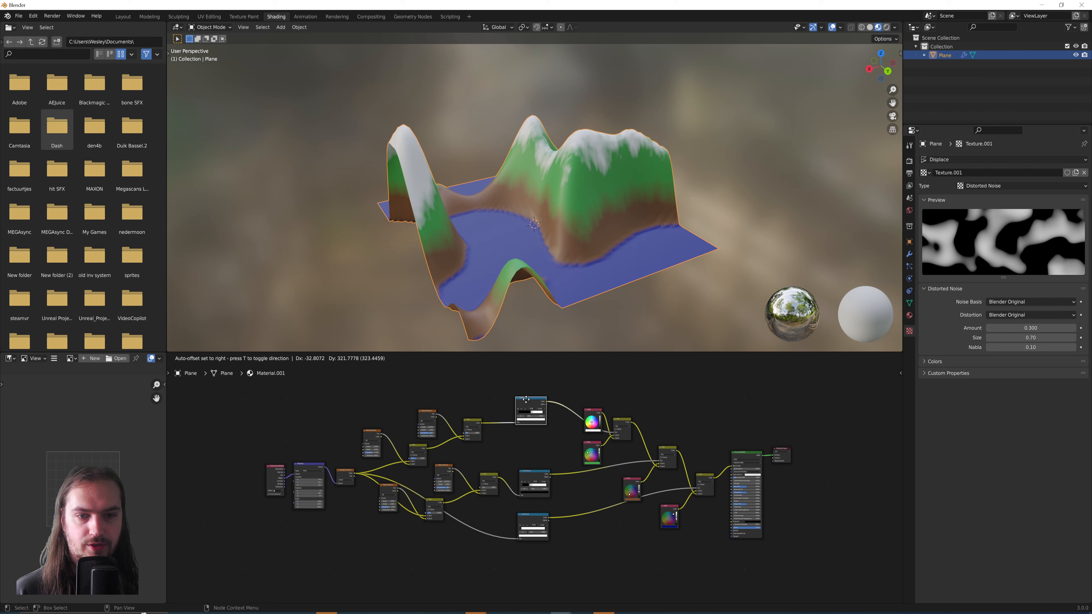
left_click_drag(537, 476, 533, 462)
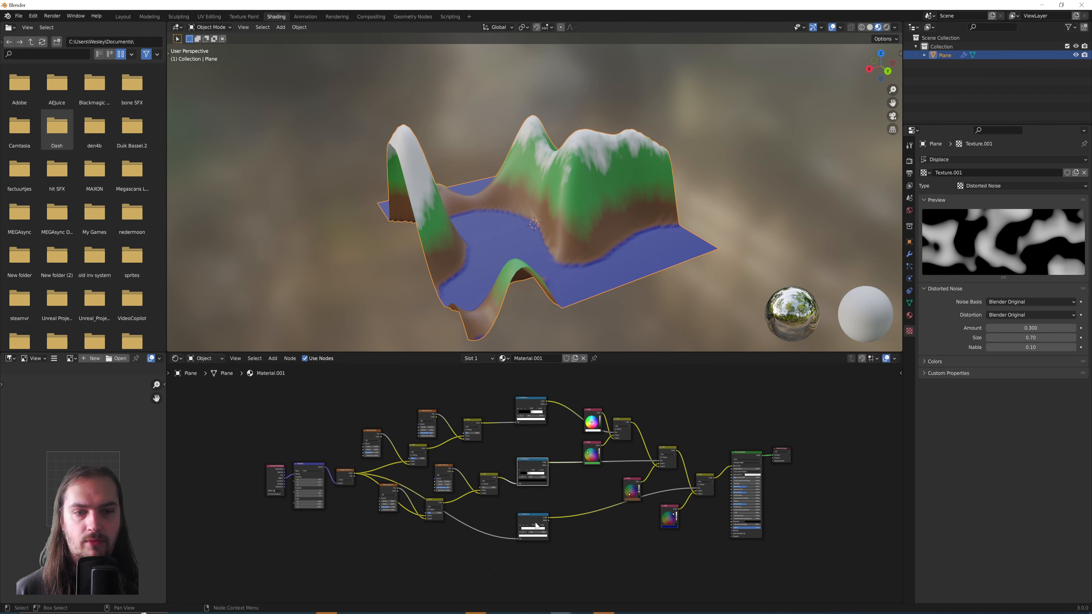
left_click(538, 514)
left_click_drag(538, 515, 537, 508)
Duplicate the fine Noise Texture into empty space below the tree, preview it on the terrain, and set its scale to 175 with roughness 1
middle_click_drag(595, 276, 580, 255)
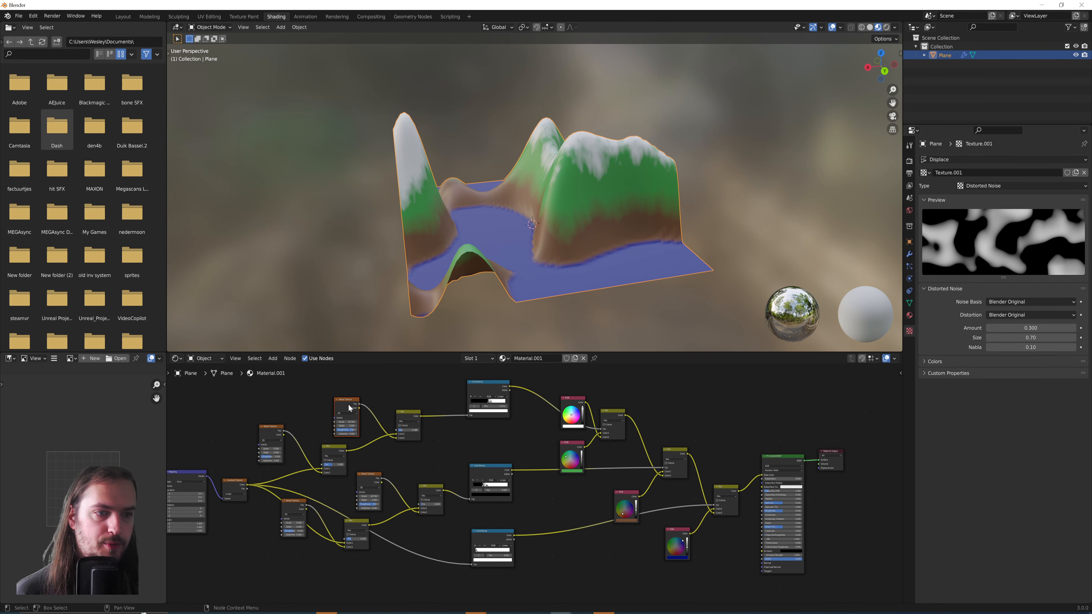
key("shift+d")
left_click(608, 582)
middle_click_drag(605, 544, 505, 483)
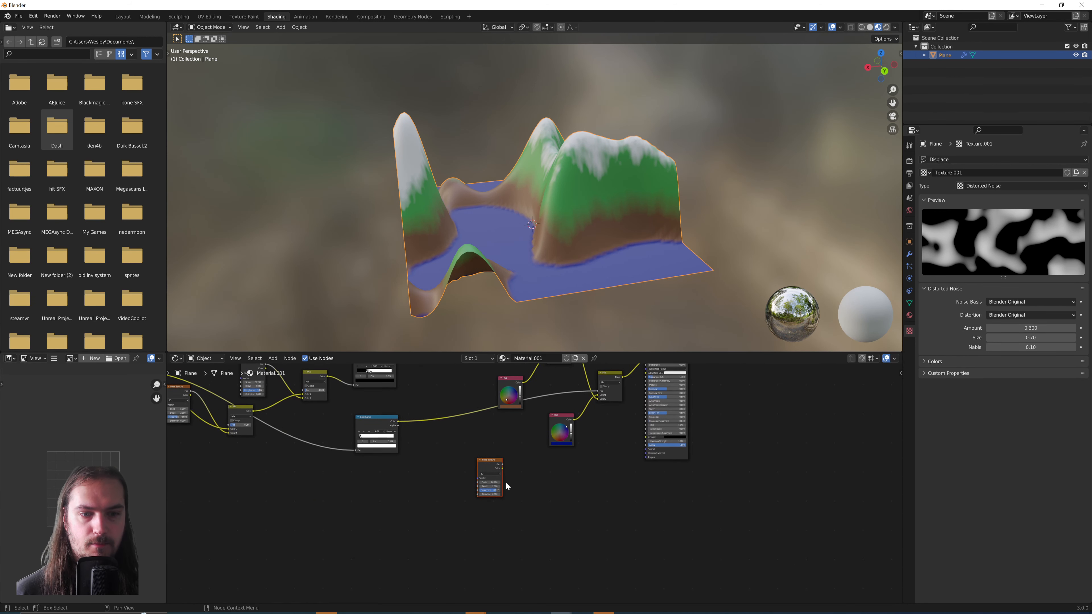
scroll(522, 488, "up", 2)
left_click(509, 480)
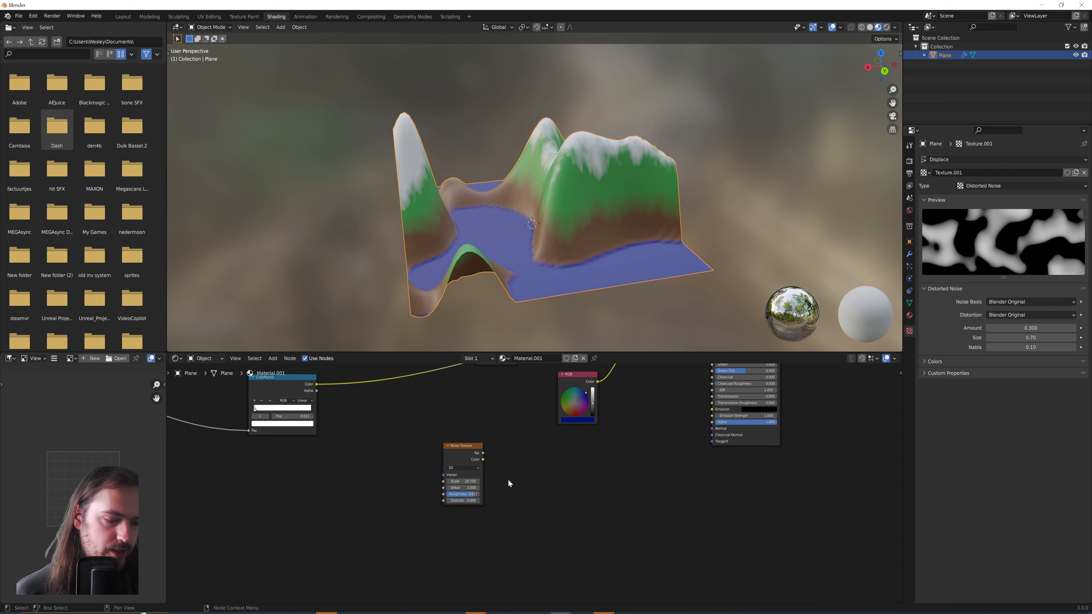
left_click(460, 449, "ctrl+shift")
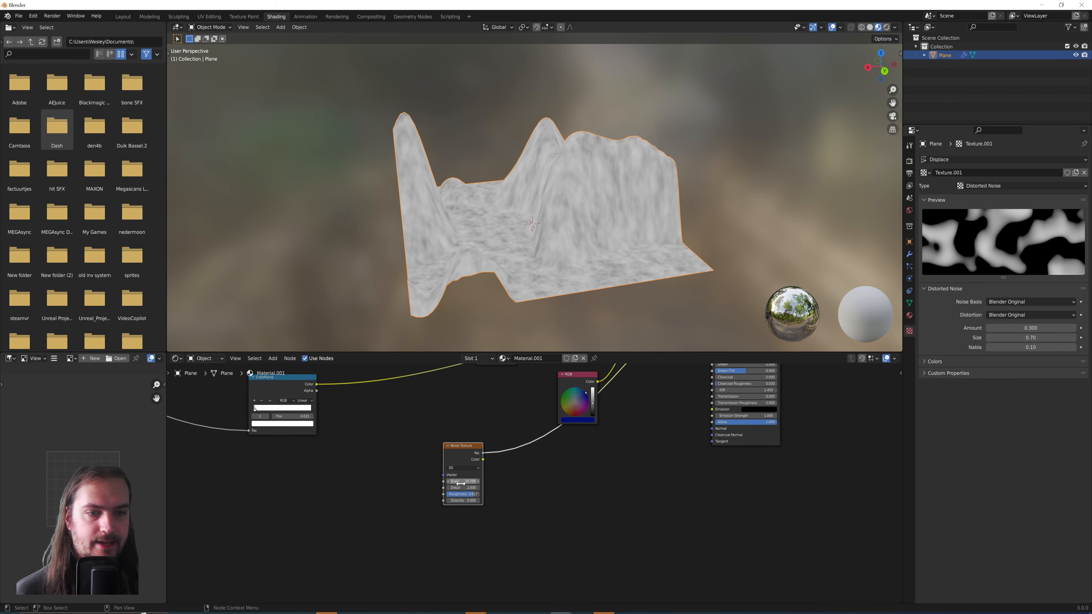
left_click_drag(462, 481, 500, 481)
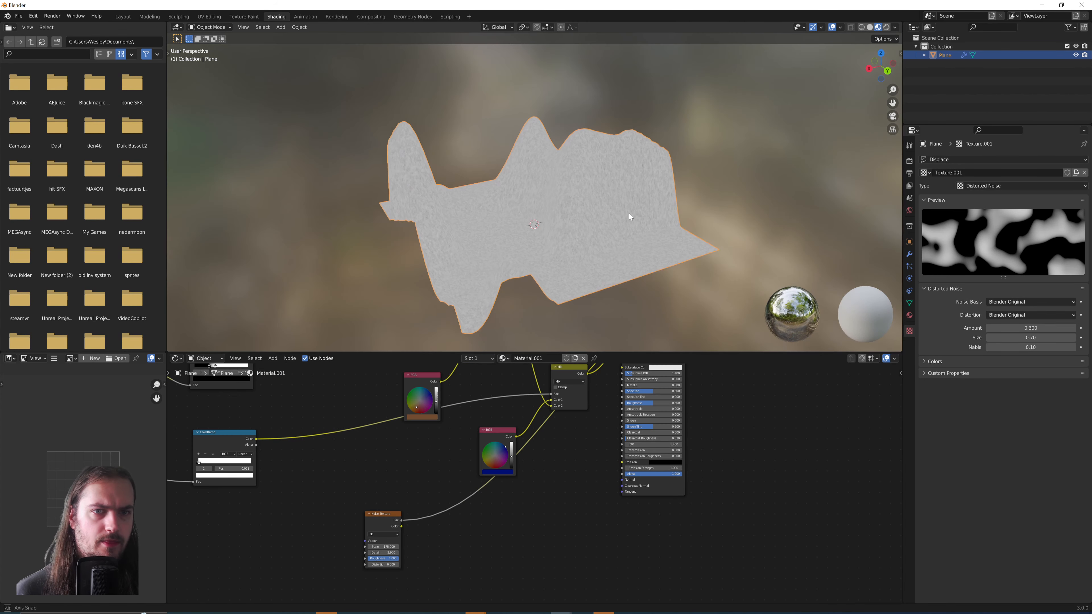
Add a Bump node beside the new Noise Texture and connect the noise's Fac to the Bump's Height
key("shift+a")
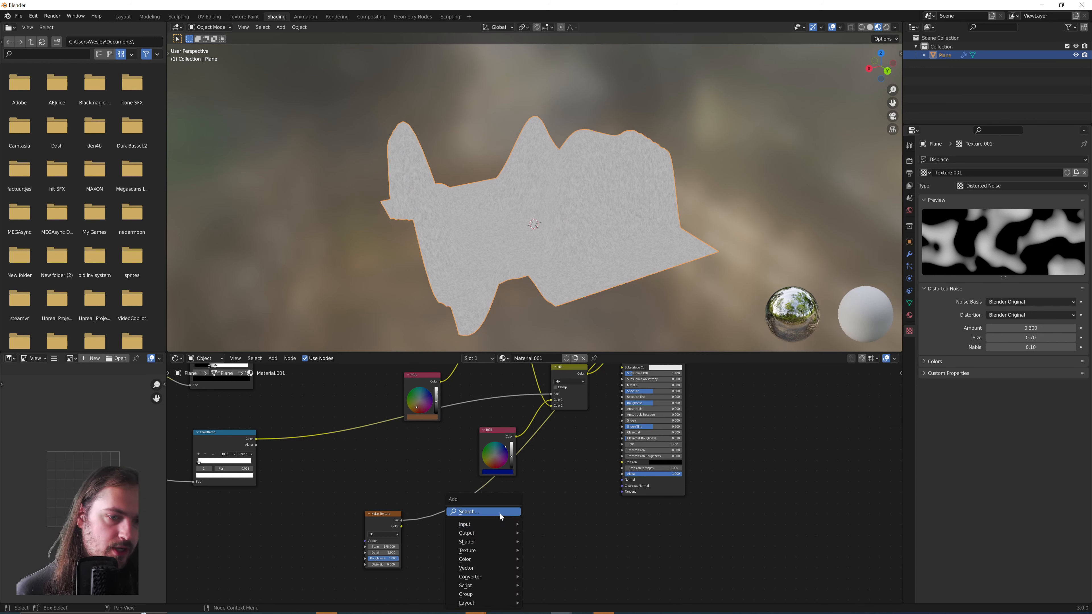
left_click(500, 513)
type("bump")
key("Return")
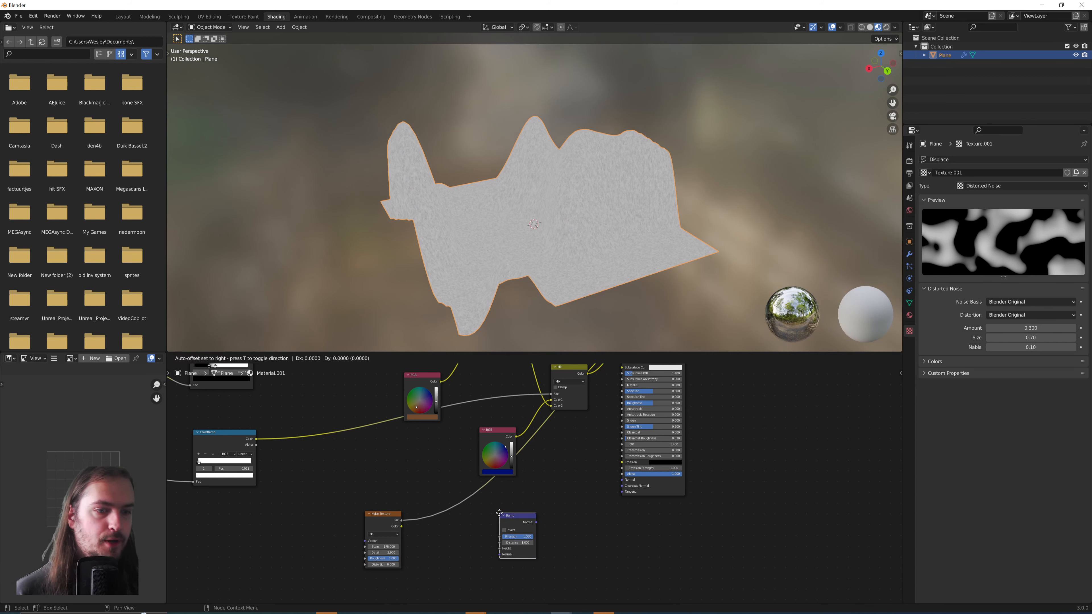
left_click(499, 514)
left_click_drag(400, 519, 494, 522)
Add a Mix node near the Bump node and rearrange the two
key("shift+a")
left_click(535, 506)
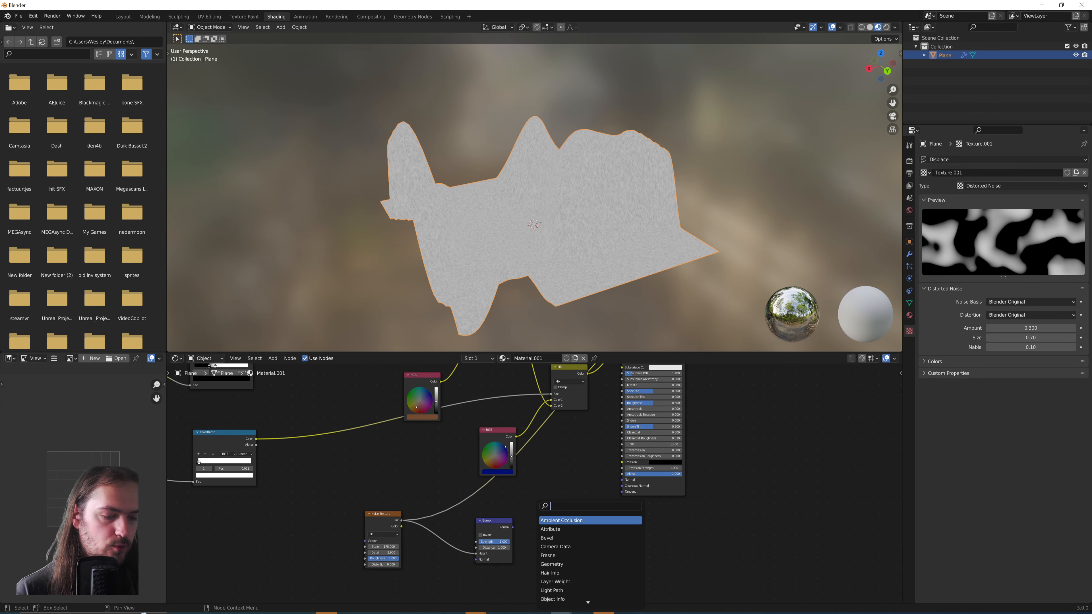
type("mix")
key("Return")
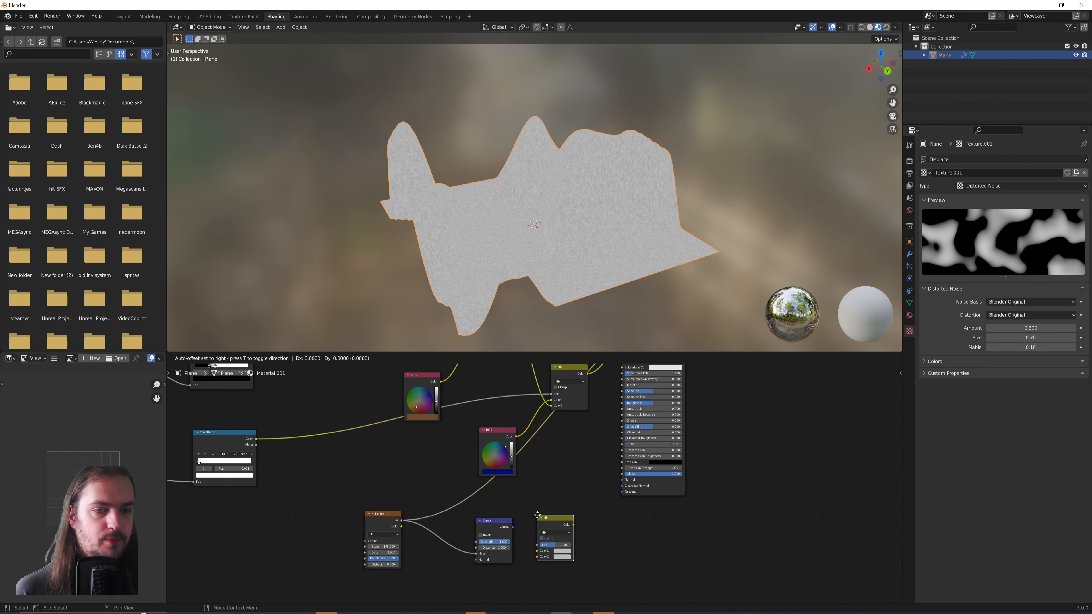
left_click(530, 485)
left_click_drag(501, 518, 480, 533)
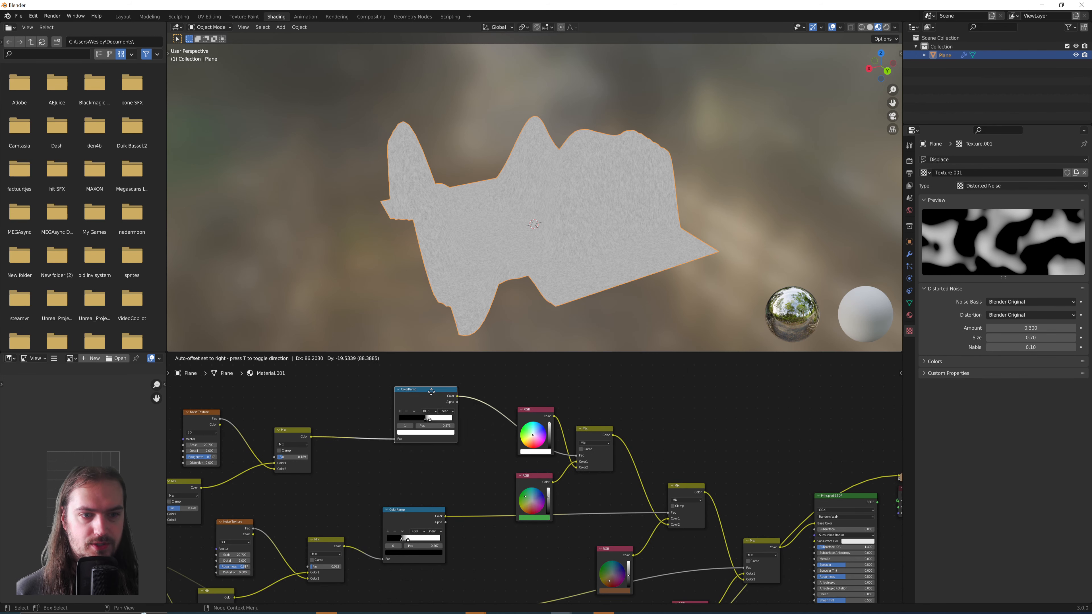
Connect the top ColorRamp's color to the new Mix node's Fac so the snow mask drives it
mouse_move(456, 426)
left_mouse_down()
mouse_move(444, 426)
mouse_move(458, 426)
left_mouse_up()
middle_click_drag(458, 426, 436, 412)
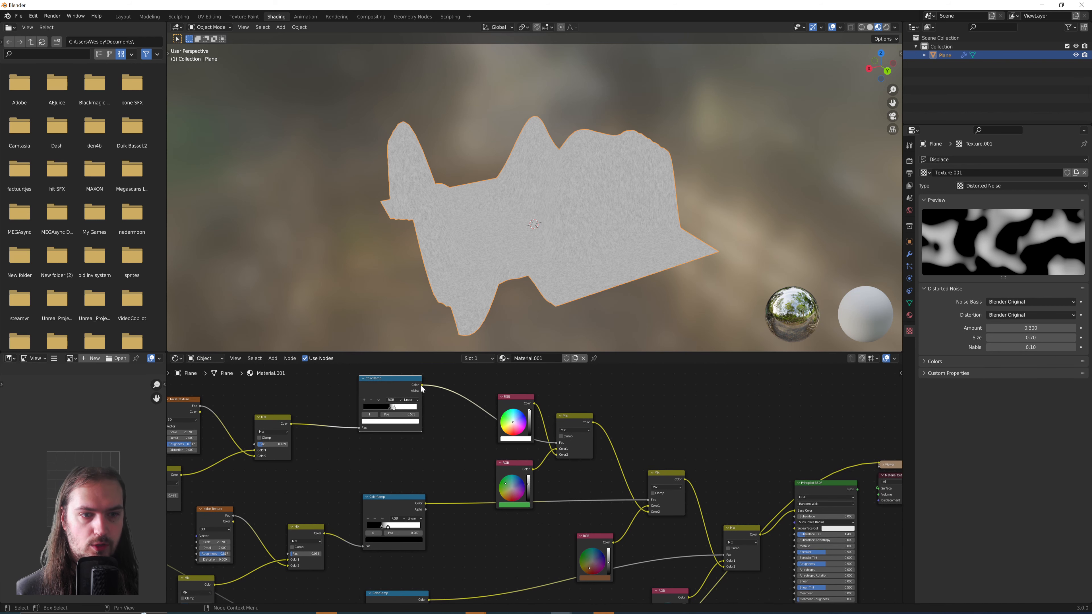
left_click_drag(422, 386, 713, 473)
scroll(678, 484, "up", 1)
middle_click_drag(678, 484, 600, 468)
Feed the Bump's normal into the new Mix's Color2 and connect that Mix's color to the Principled BSDF's Normal
left_click_drag(601, 496, 636, 498)
middle_click_drag(693, 468, 624, 499)
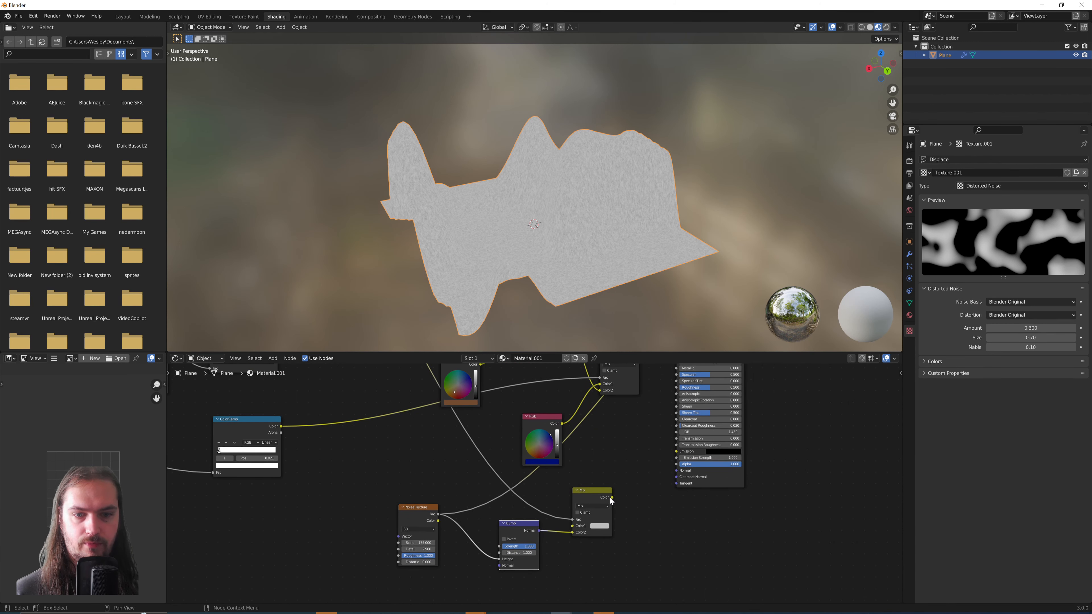
left_click_drag(612, 498, 677, 471)
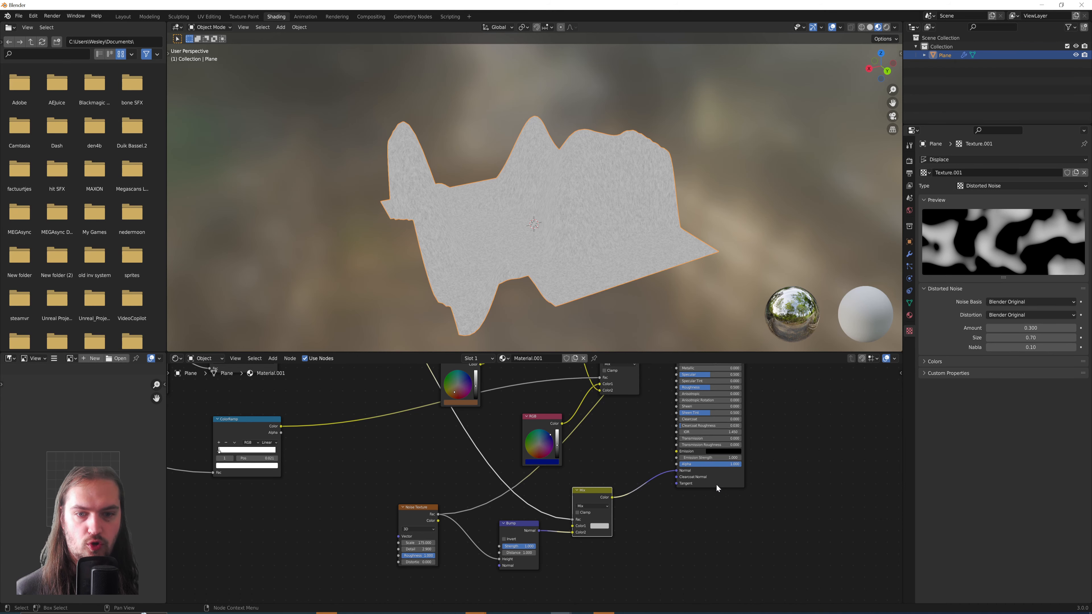
Show the Principled BSDF's result on the terrain and examine the snow's bump detail up close
left_click(721, 482, "ctrl+shift")
middle_click_drag(645, 133, 596, 95)
scroll(598, 182, "up", 5)
scroll(627, 200, "down", 6)
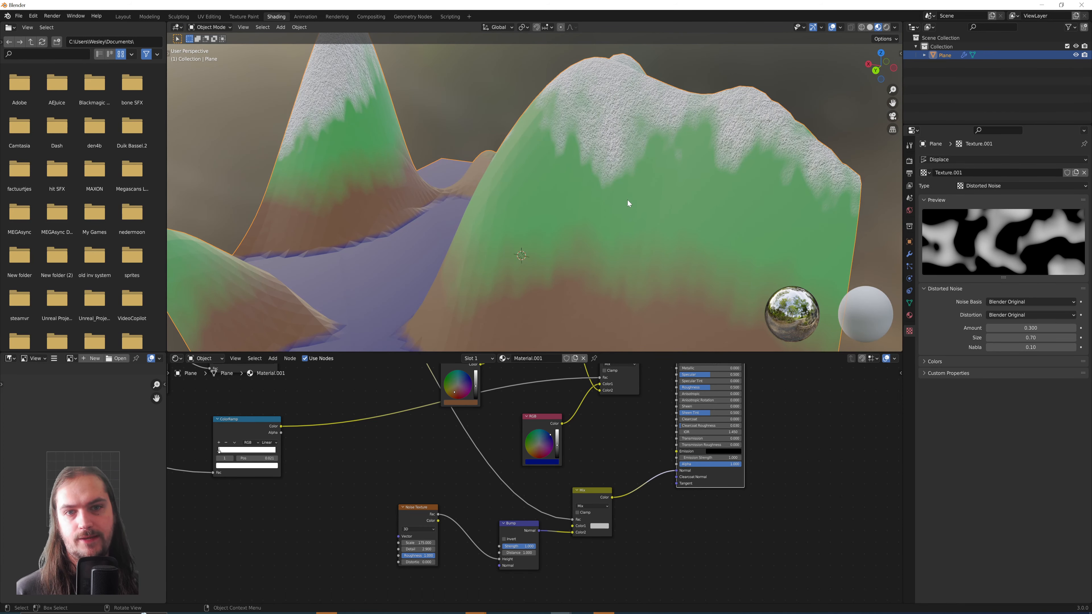
Duplicate the snow's Noise Texture and Bump nodes together and place the copies below the originals
middle_click_drag(515, 546, 544, 442)
scroll(470, 522, "up", 1)
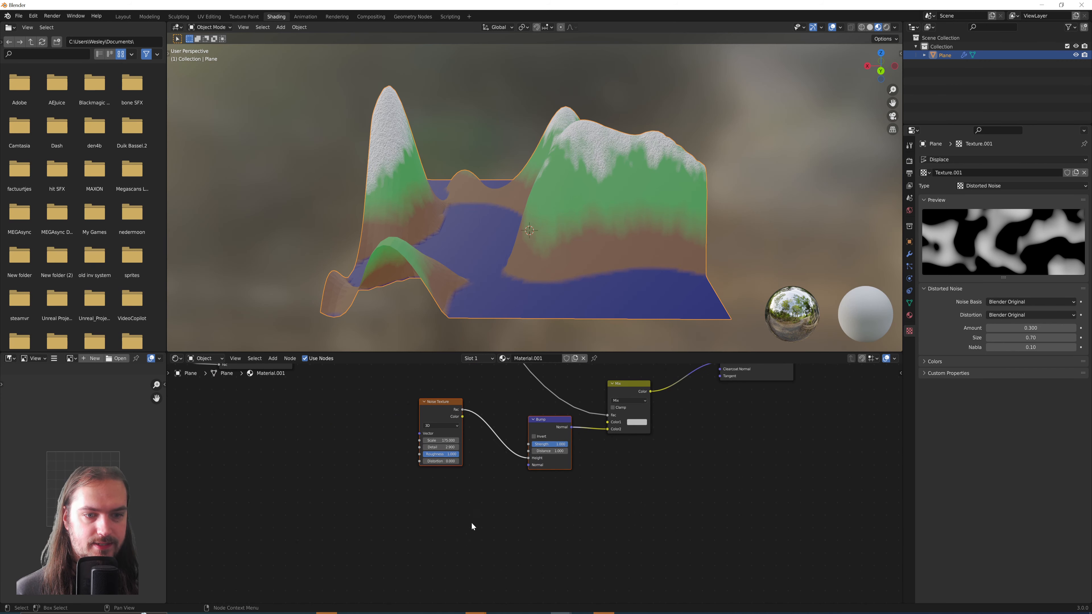
scroll(462, 518, "down", 1)
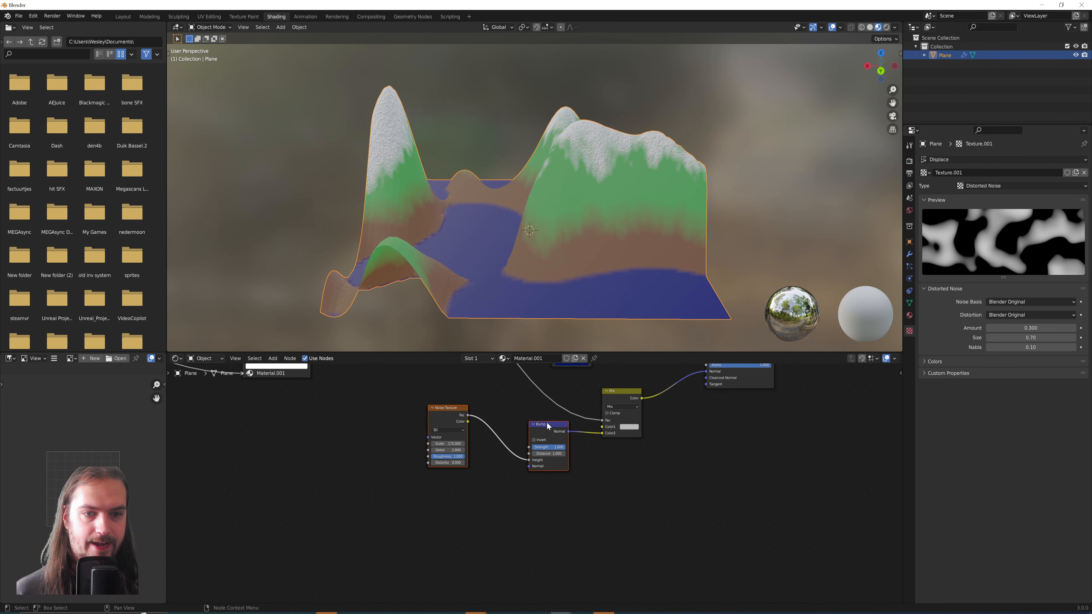
key("shift+d")
left_click(566, 503)
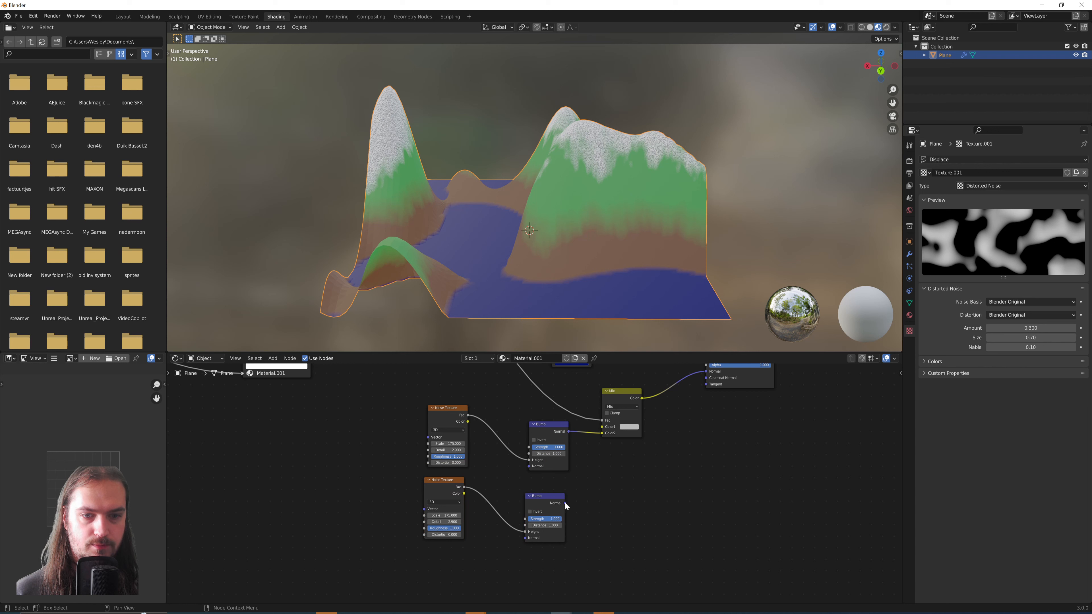
Lower the duplicated Noise Texture's scale for coarser bumps and connect the duplicated Bump's normal to the Mix node's Color1
left_click_drag(565, 503, 598, 432)
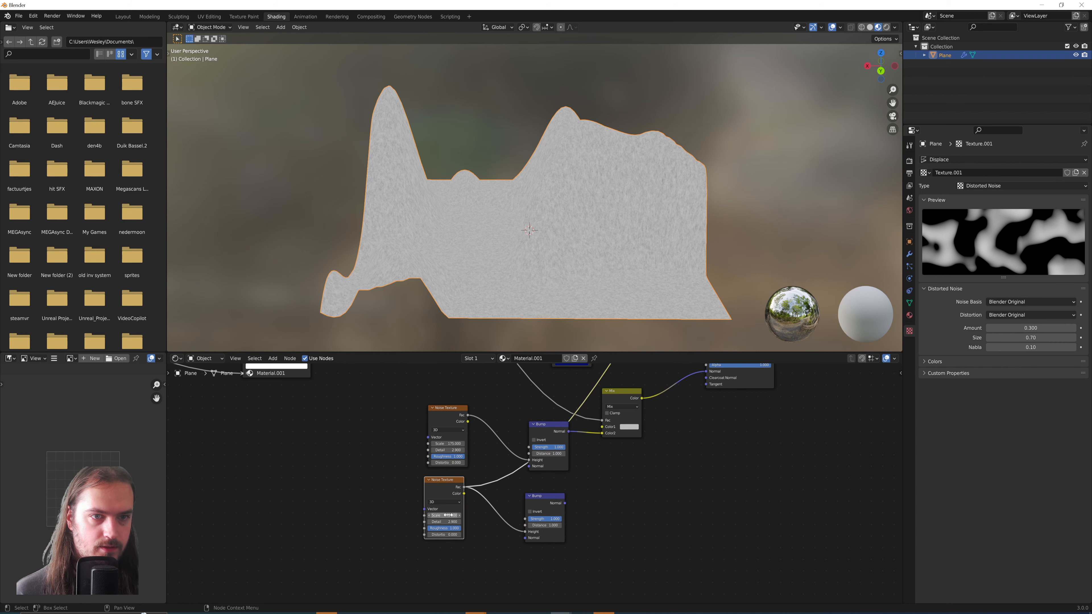
left_click_drag(446, 515, 471, 515)
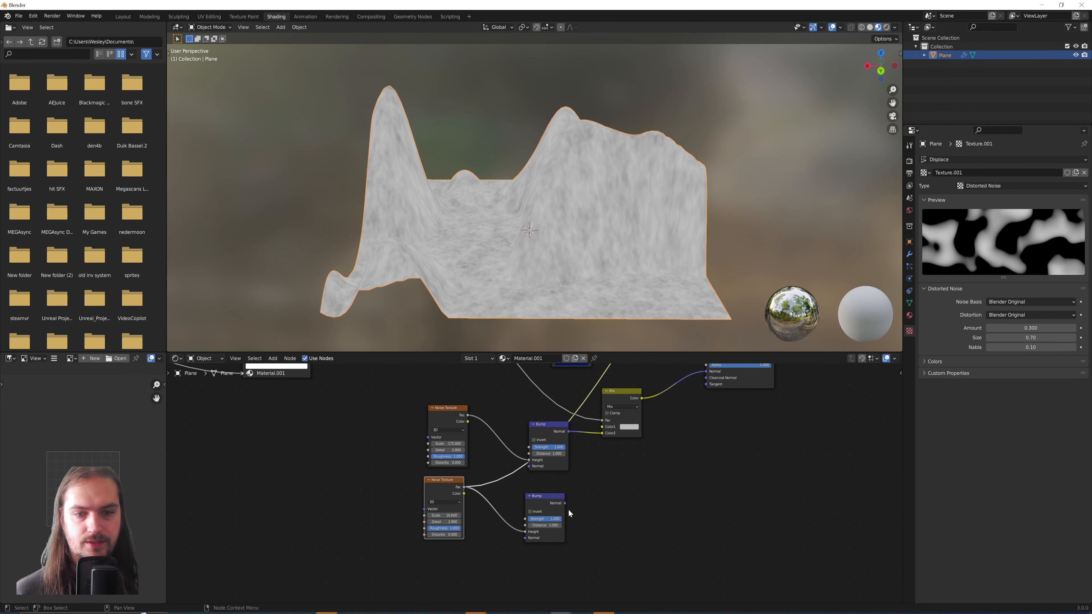
left_click_drag(564, 503, 602, 433)
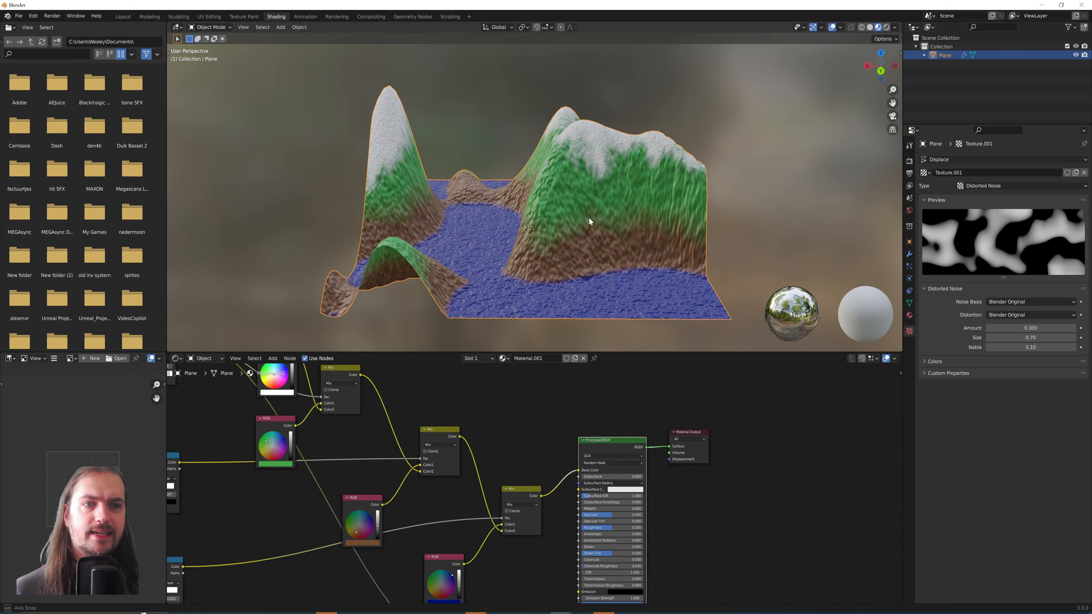
Examine the snow, grass, dirt and water bumps up close and raise the lower Noise Texture's scale to about 28
mouse_move(589, 217)
middle_mouse_down()
mouse_move(616, 232)
mouse_move(696, 224)
mouse_move(603, 229)
mouse_move(586, 215)
middle_mouse_up()
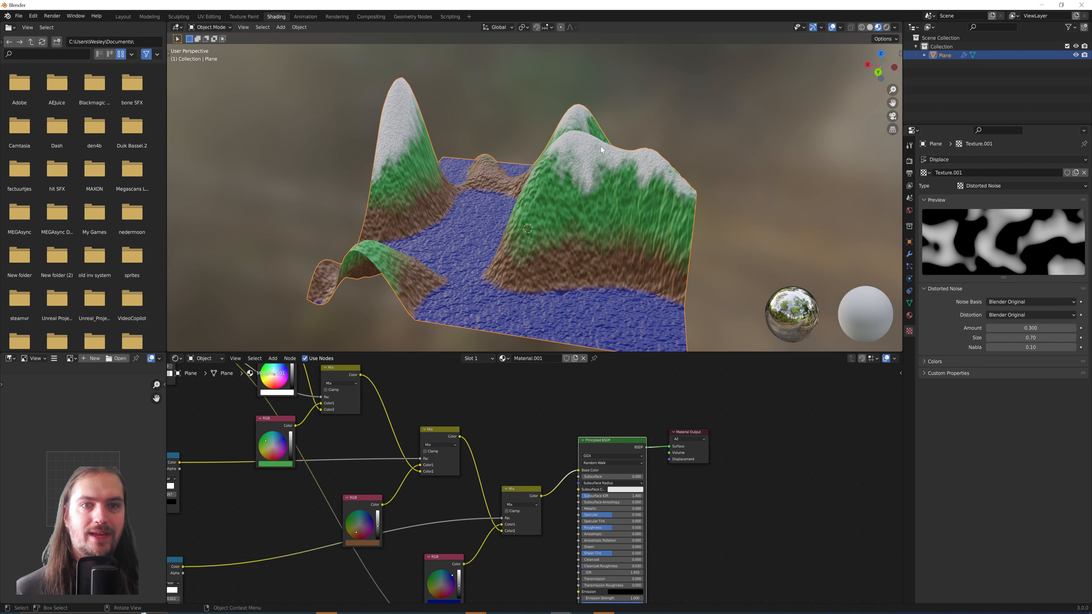
scroll(600, 146, "up", 4)
middle_click_drag(675, 120, 594, 225, "shift")
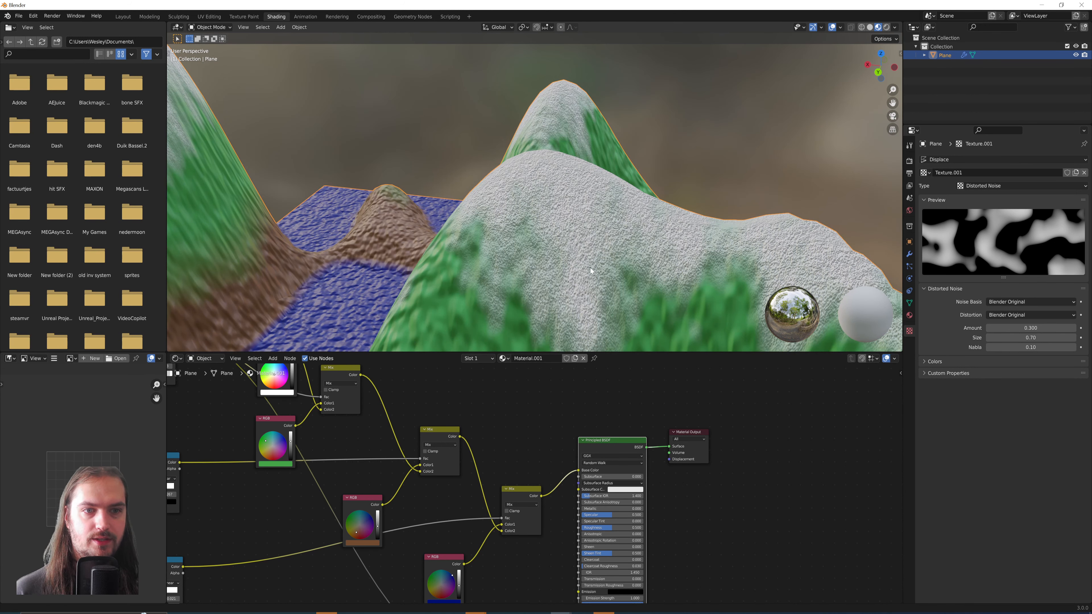
middle_click_drag(590, 268, 607, 203, "shift")
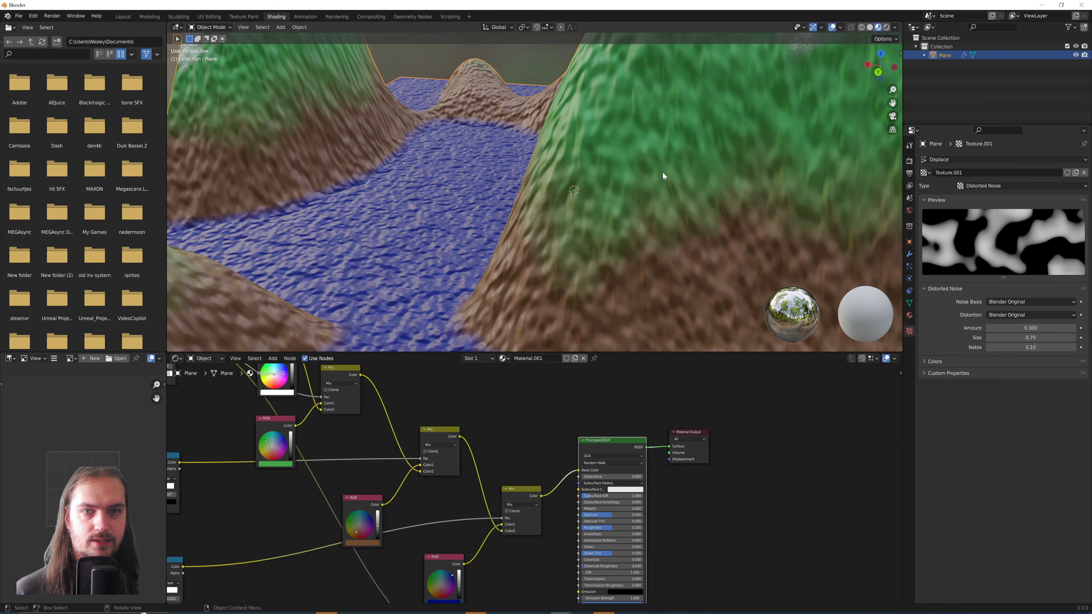
scroll(660, 175, "down", 2)
middle_click_drag(607, 498, 730, 266)
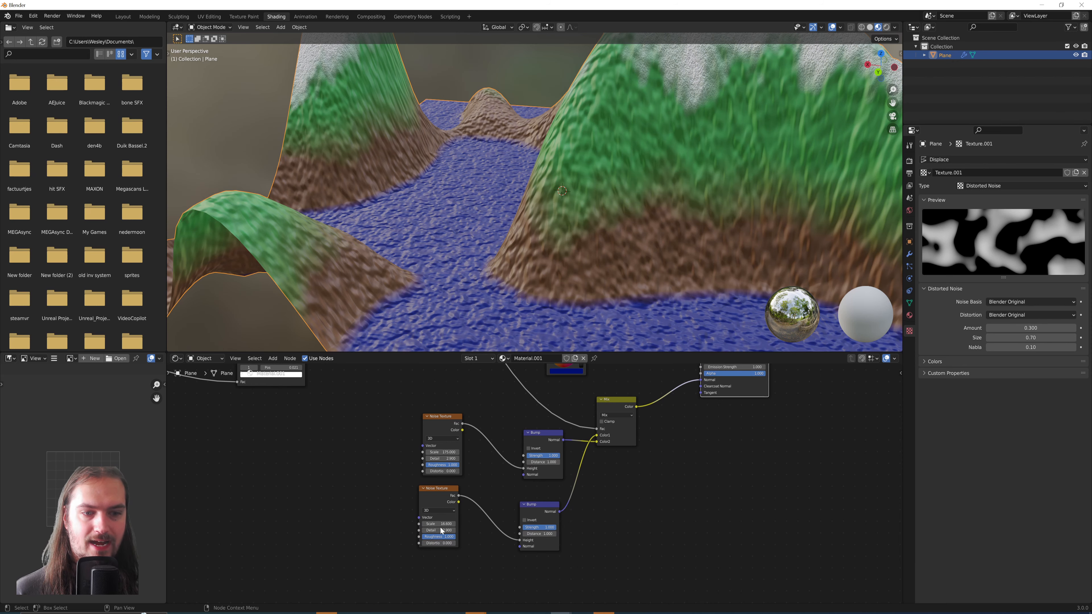
left_click_drag(441, 524, 473, 524)
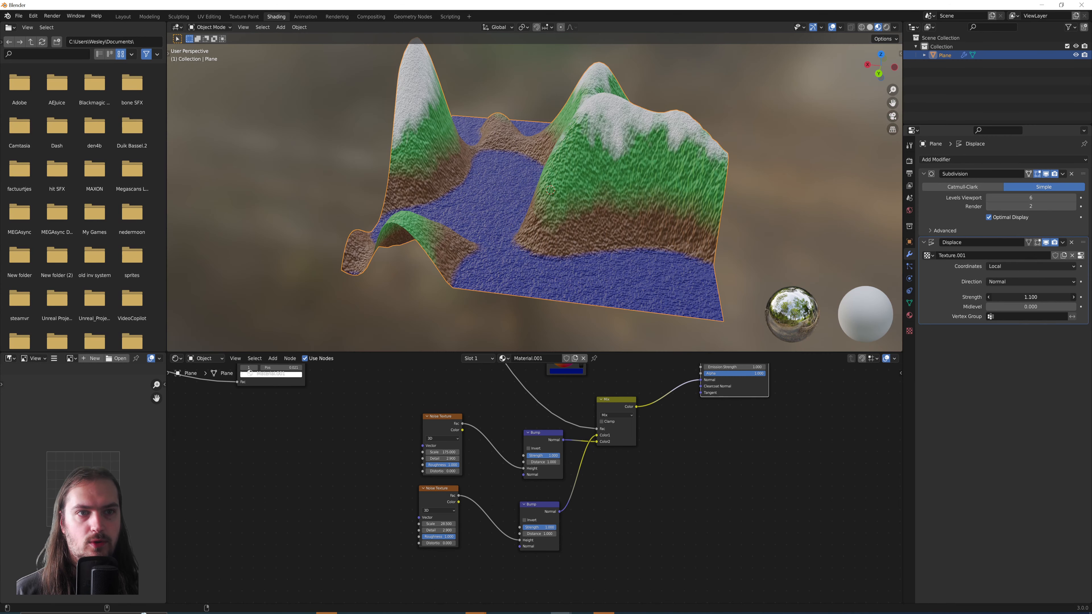
Set the Displace modifier's strength to 1.420 to make the mountains taller
left_click_drag(1031, 297, 955, 297)
middle_click_drag(601, 181, 640, 183)
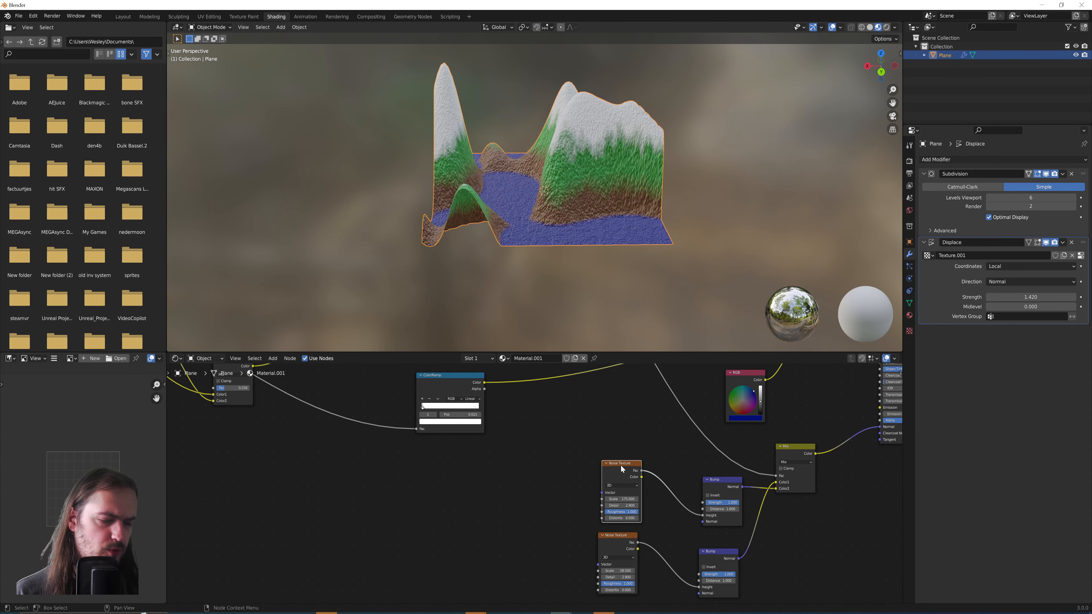
Add Texture Coordinate and Mapping nodes to both bump Noise Textures and move the upper pair clear of the lower one
key("ctrl+t")
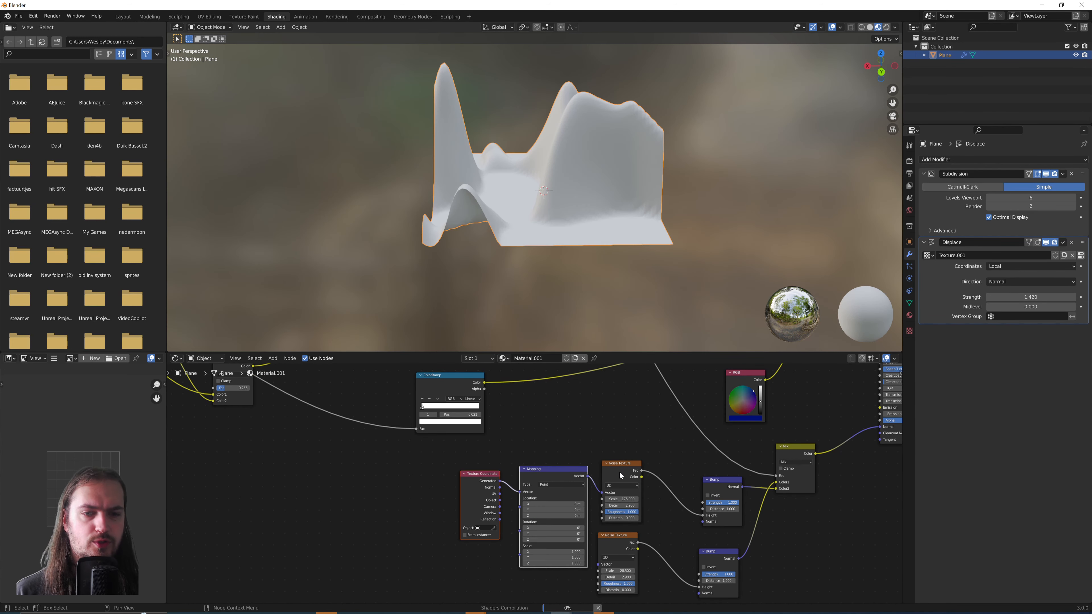
left_click(620, 537)
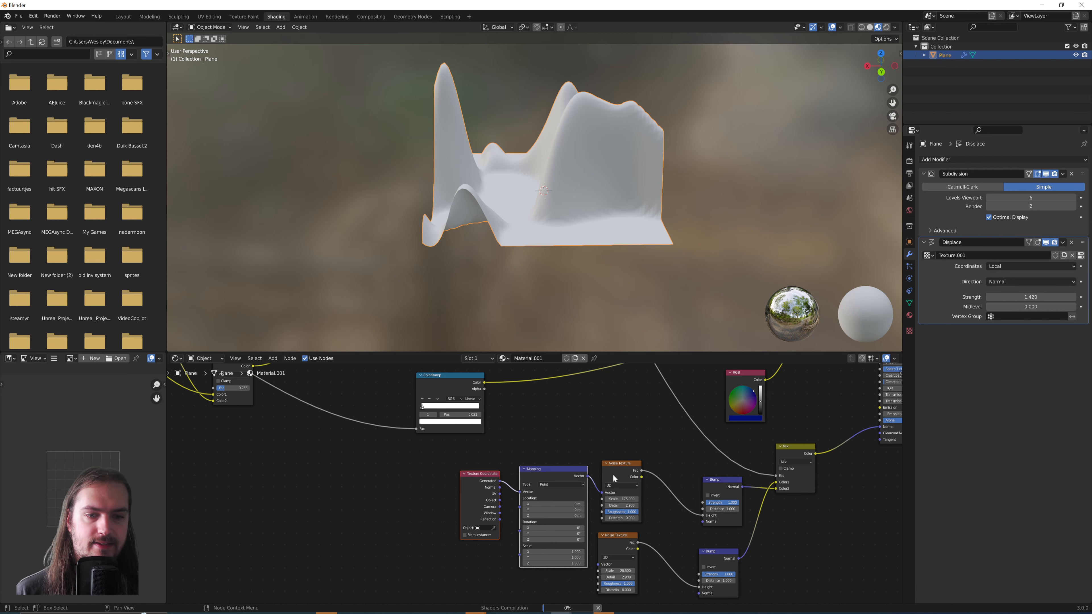
key("ctrl+t")
left_click_drag(566, 455, 460, 534)
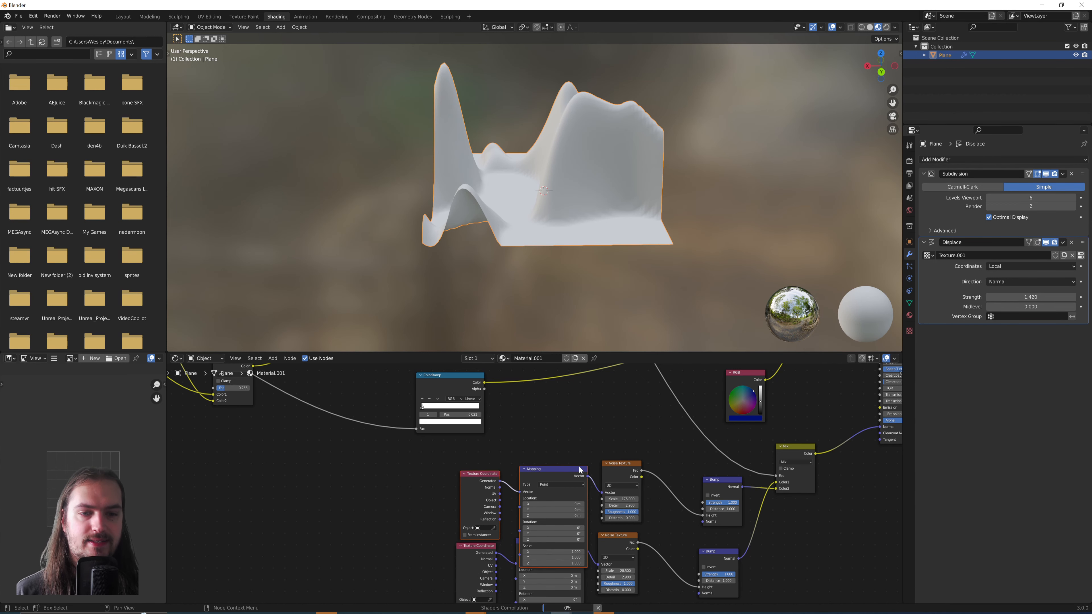
key("g")
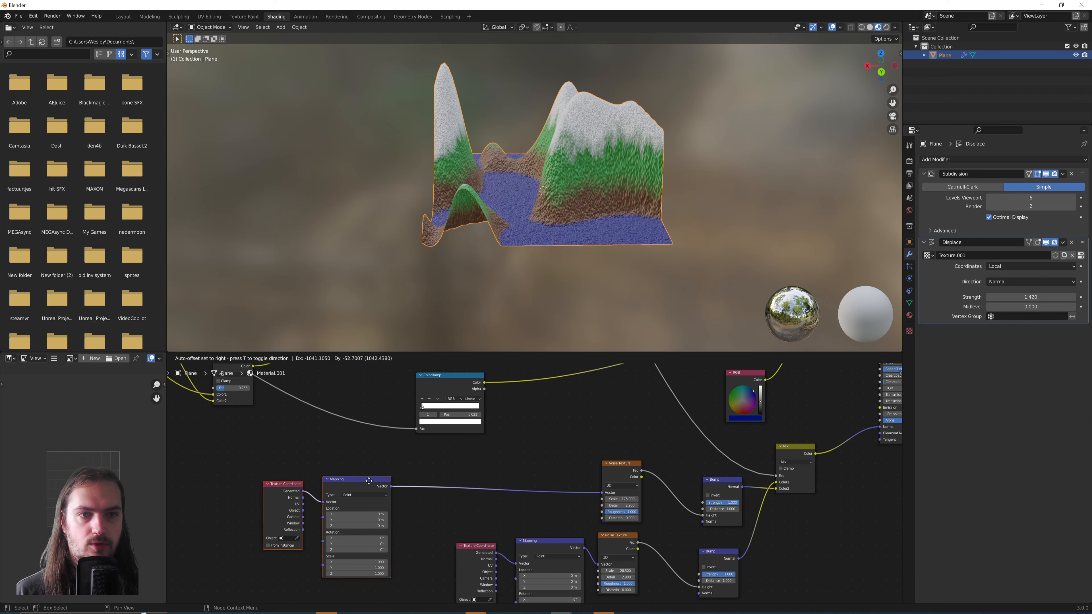
left_click(314, 483)
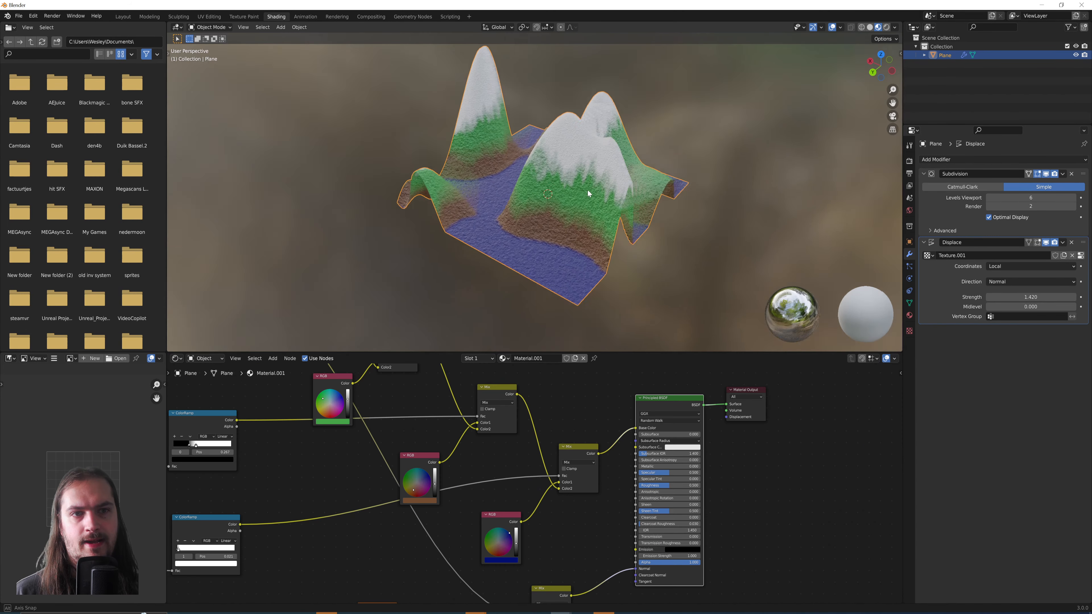
Look over the whole terrain from a distance and bring up the open Blender windows for switching
middle_click_drag(588, 191, 635, 178)
scroll(634, 177, "down", 3)
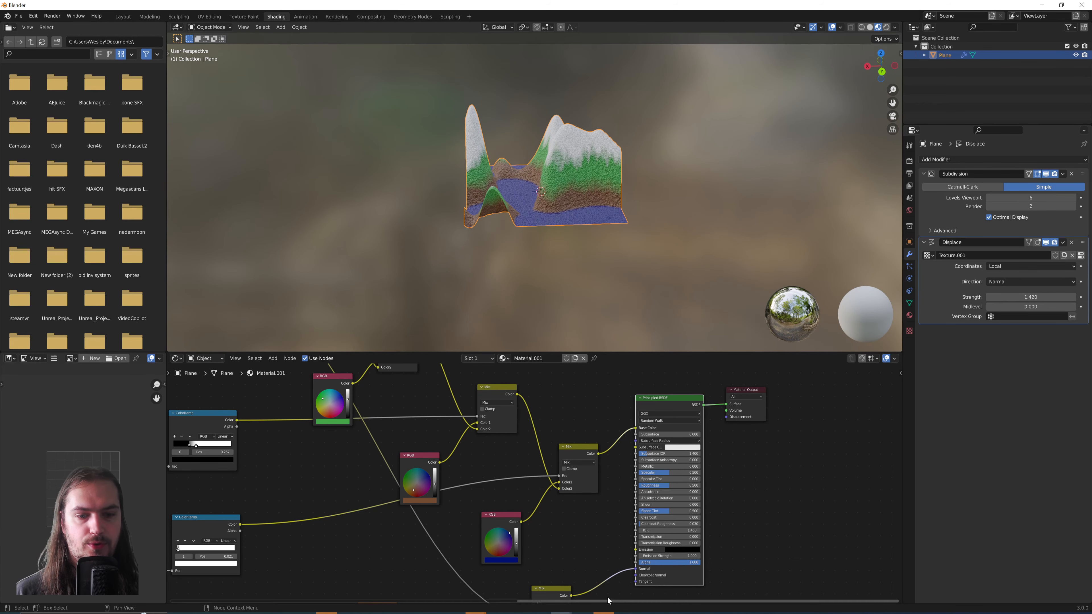
mouse_move(569, 606)
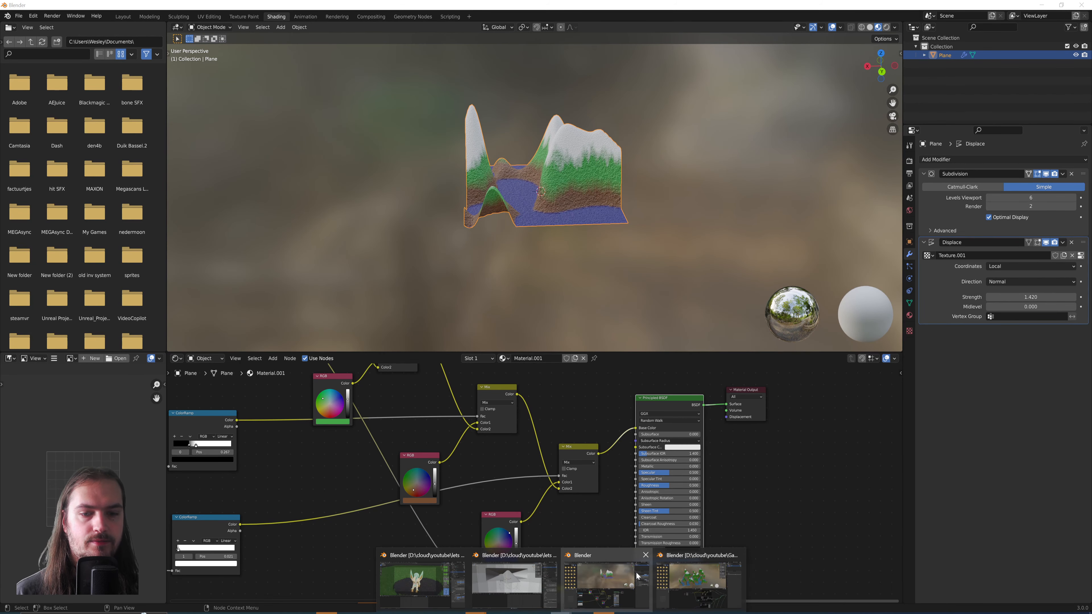